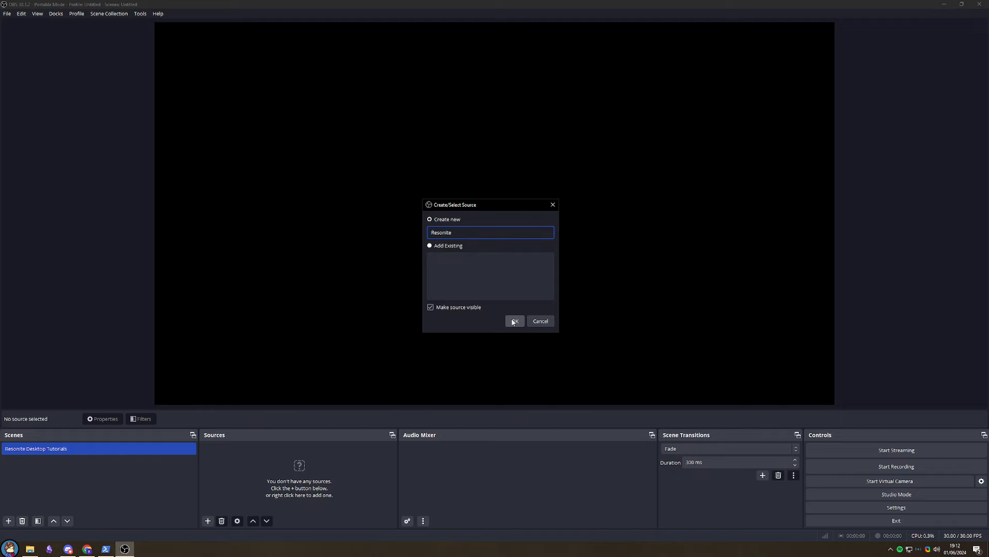
- Create the window capture source named Resonite and set it to capture the [Resonite.exe]: Resonite window
click(514, 321)
click(430, 275)
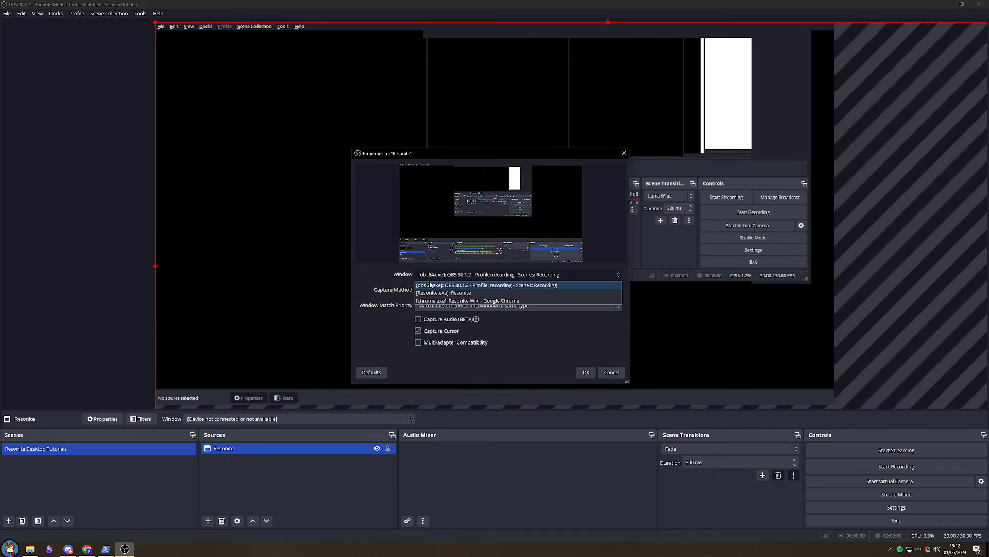
click(443, 293)
click(586, 372)
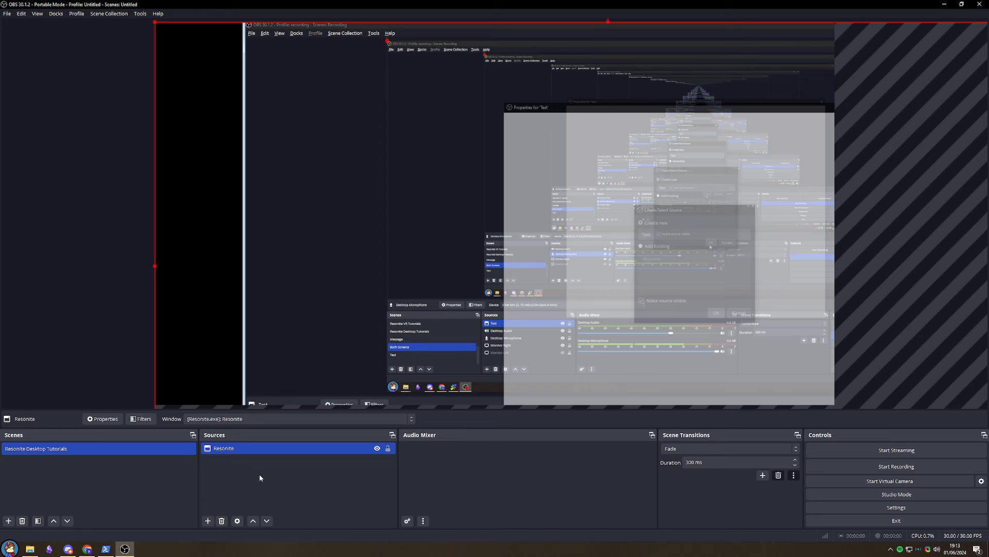
- Add a Game Capture source named "Resonite Game Capture" to the scene
click(208, 520)
click(242, 400)
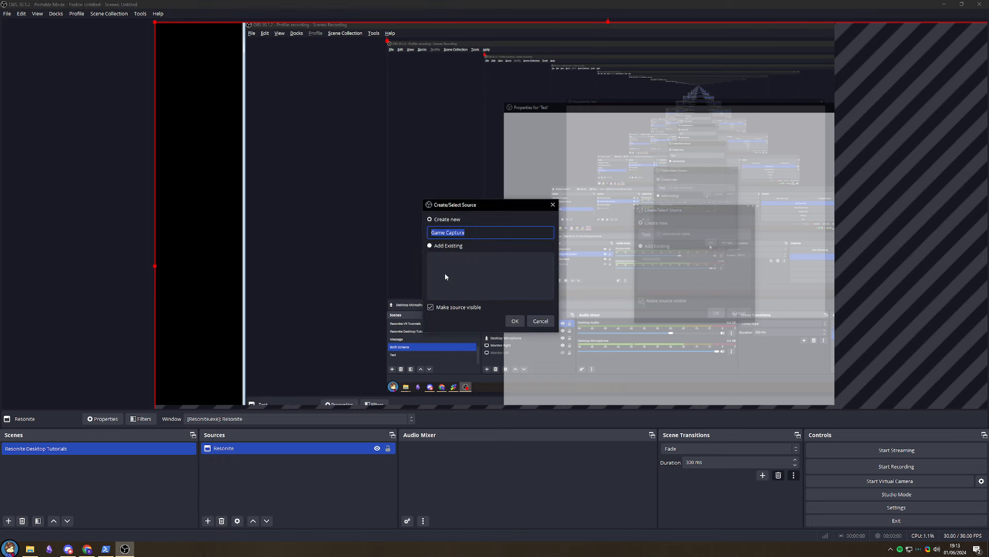
text(Resonite Game Capture)
key(Return)
- Set the game capture mode to Capture specific window and target the [Resonite.exe]: Resonite window
click(436, 275)
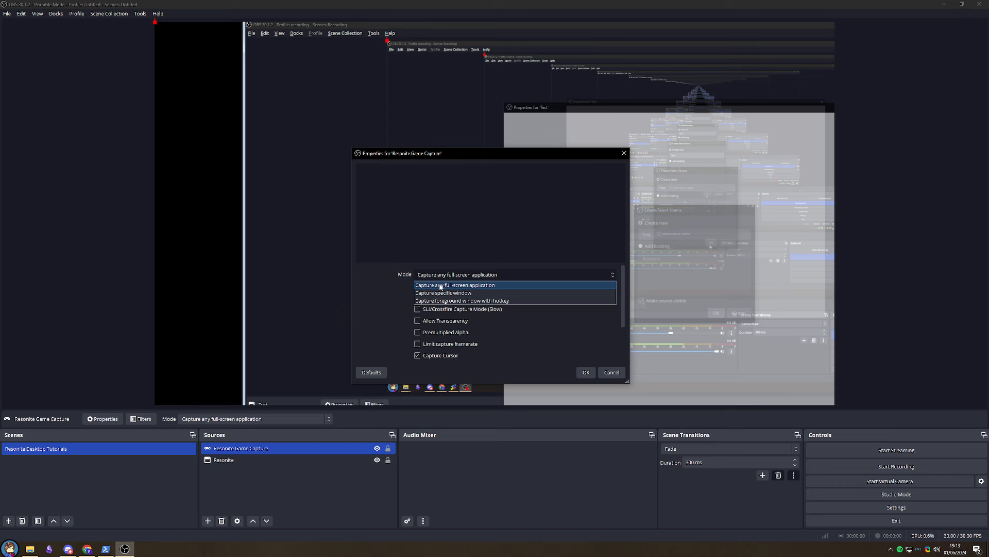
click(435, 293)
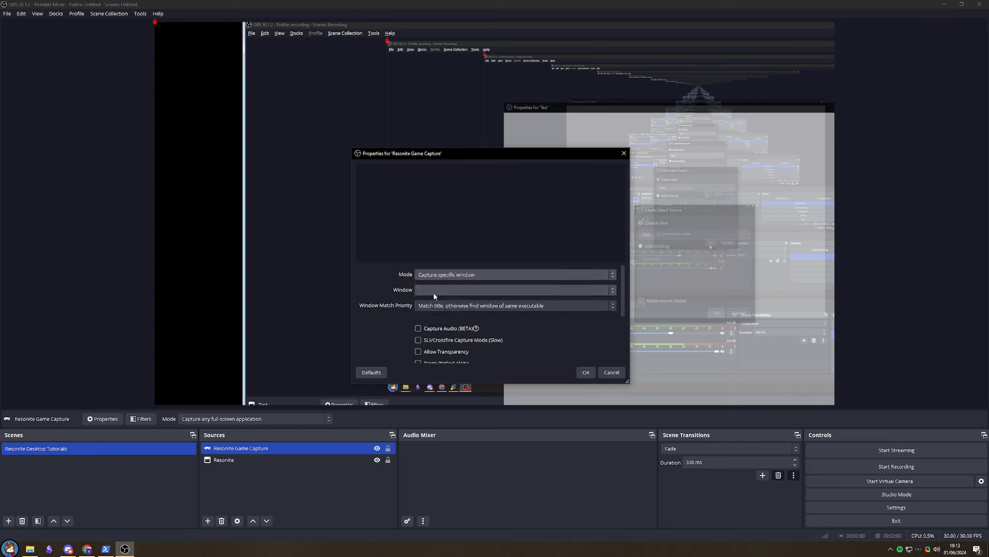
click(435, 291)
click(438, 318)
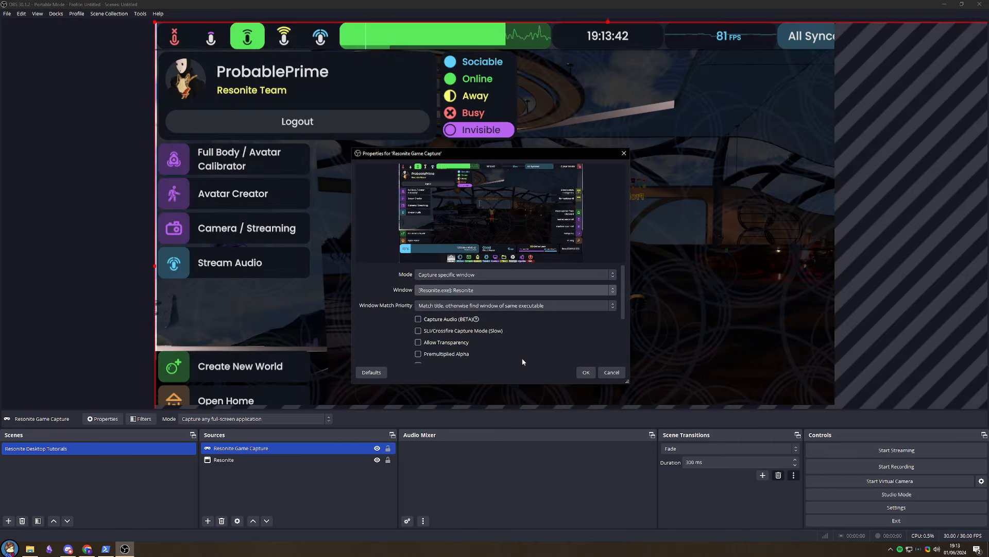
click(586, 372)
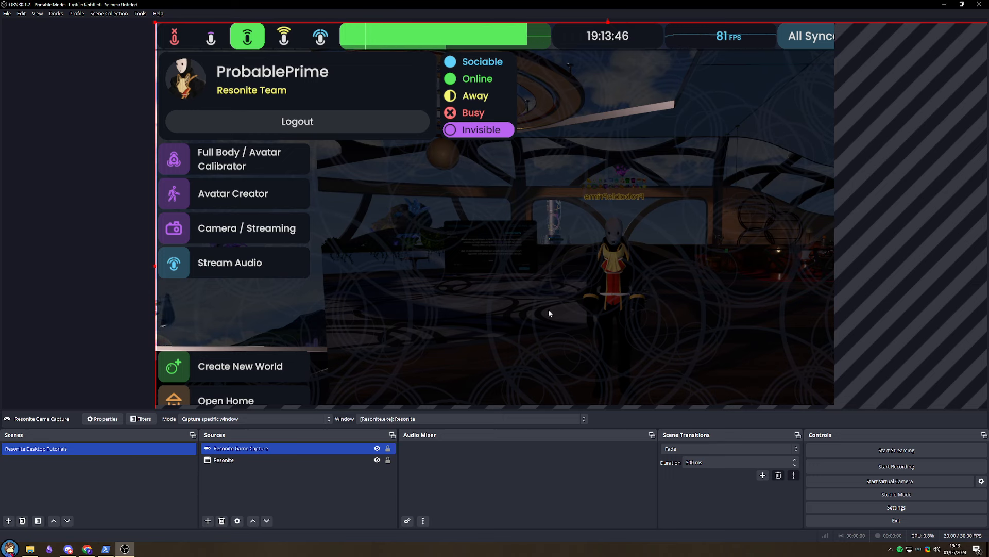
- Fit the Resonite Game Capture source to the screen, undoing any accidental move of it in the preview
right_click(261, 448)
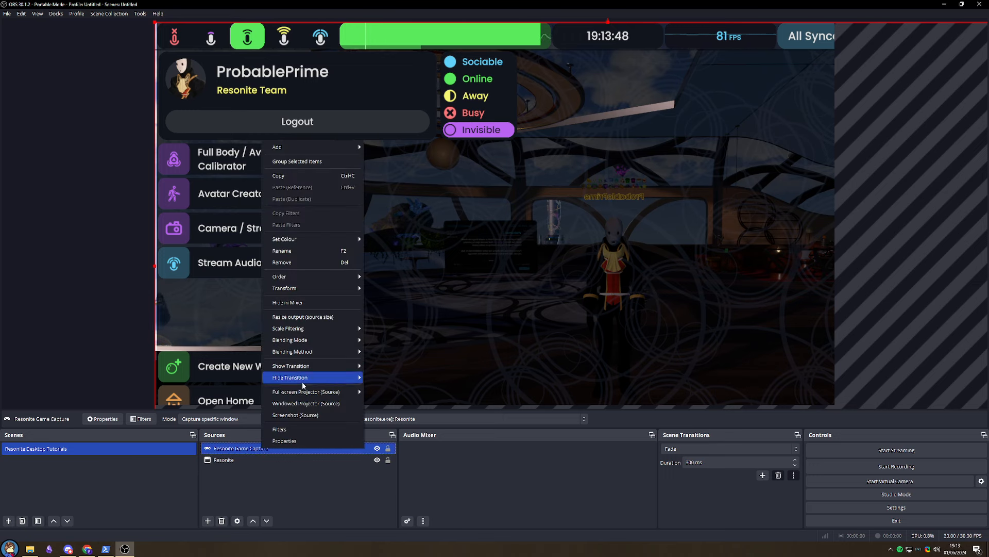
mouse_move(295, 295)
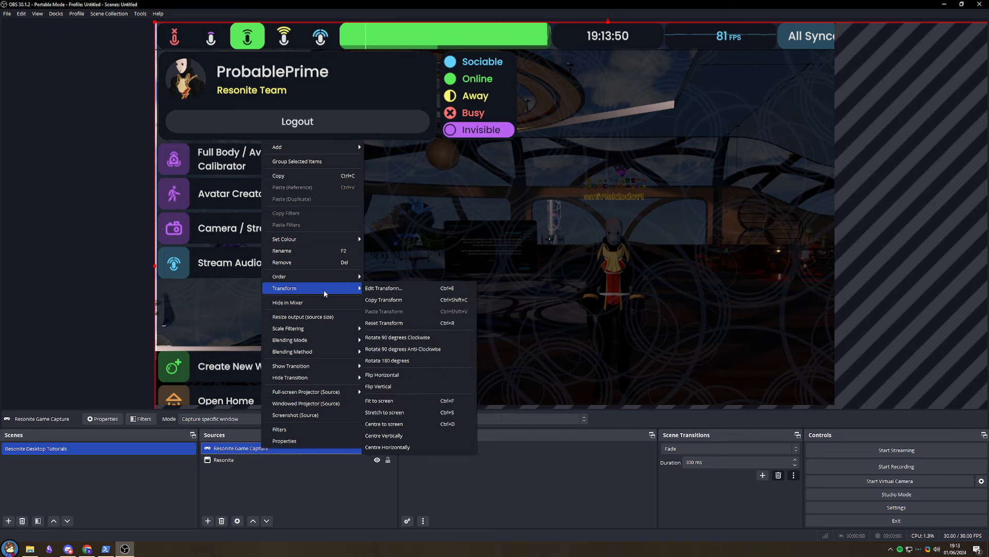
click(402, 404)
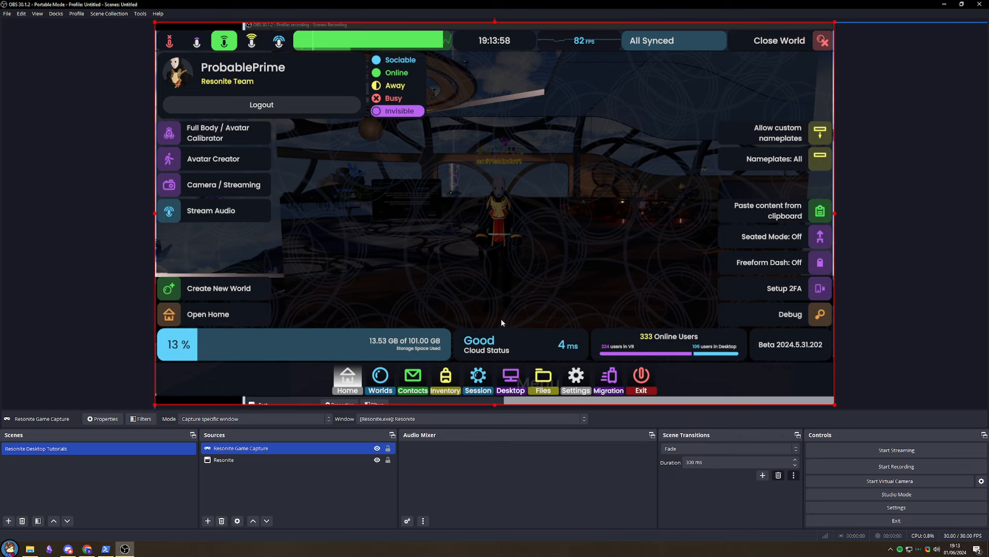
mouse_move(527, 236)
mouse_down()
mouse_move(523, 250)
mouse_move(530, 246)
mouse_up()
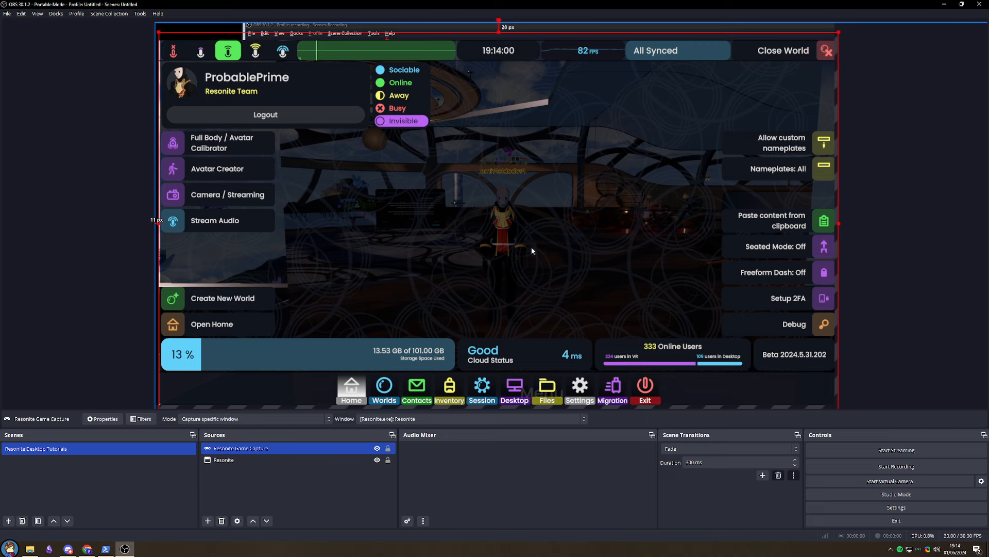
key(ctrl+z)
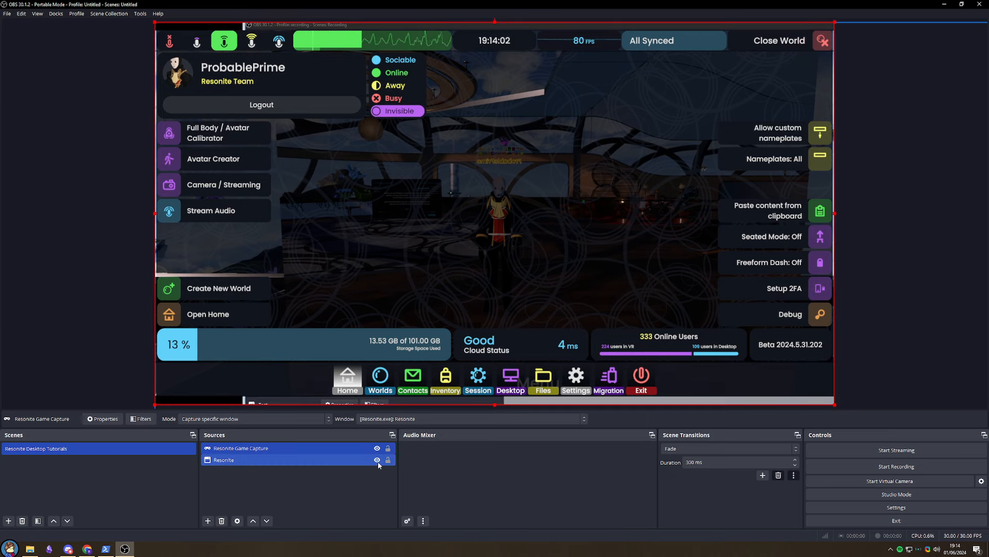
- Hide the Resonite window capture source so only the game capture shows, and leave no source selected
click(378, 460)
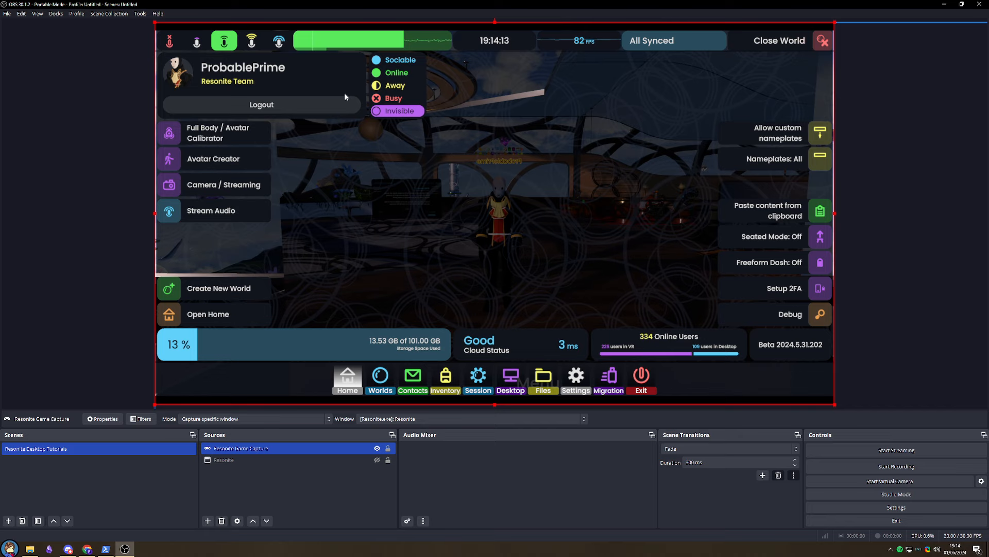
right_click(263, 324)
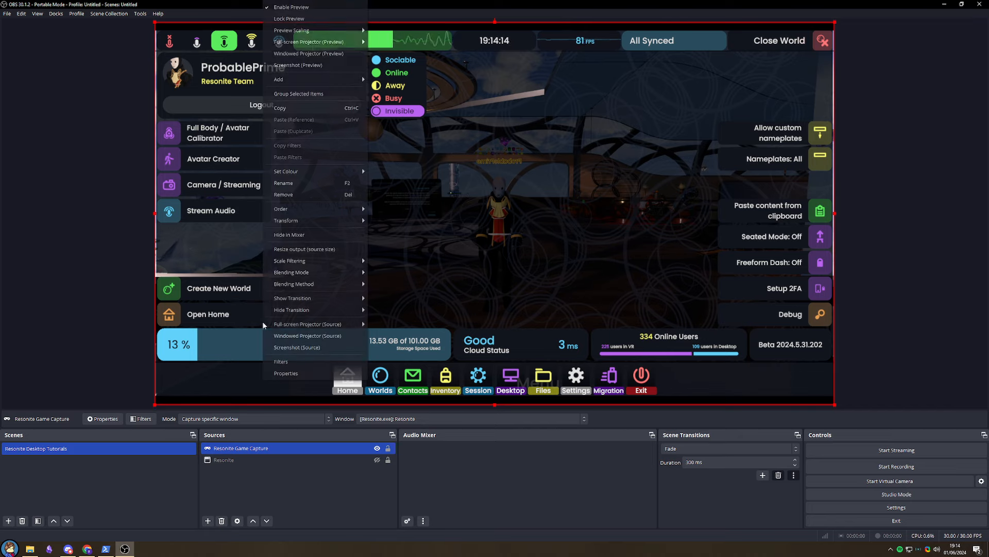
click(249, 490)
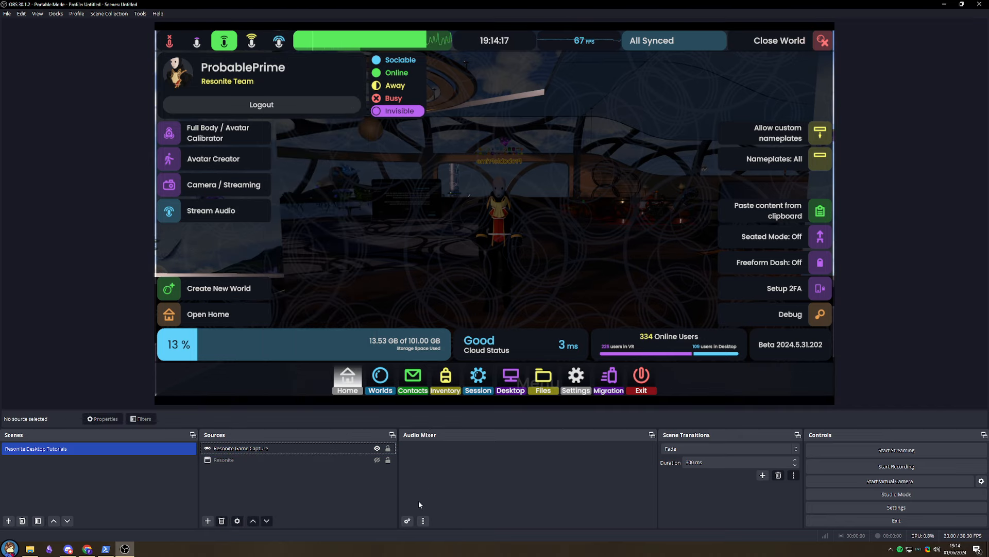
- Add an Audio Input Capture source named "Desktop Microphone"
click(209, 521)
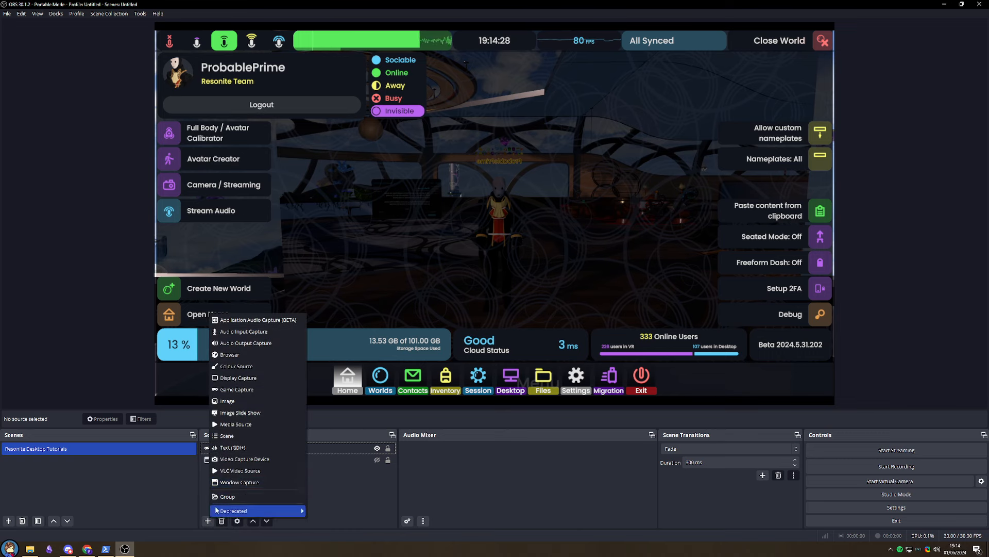
click(260, 330)
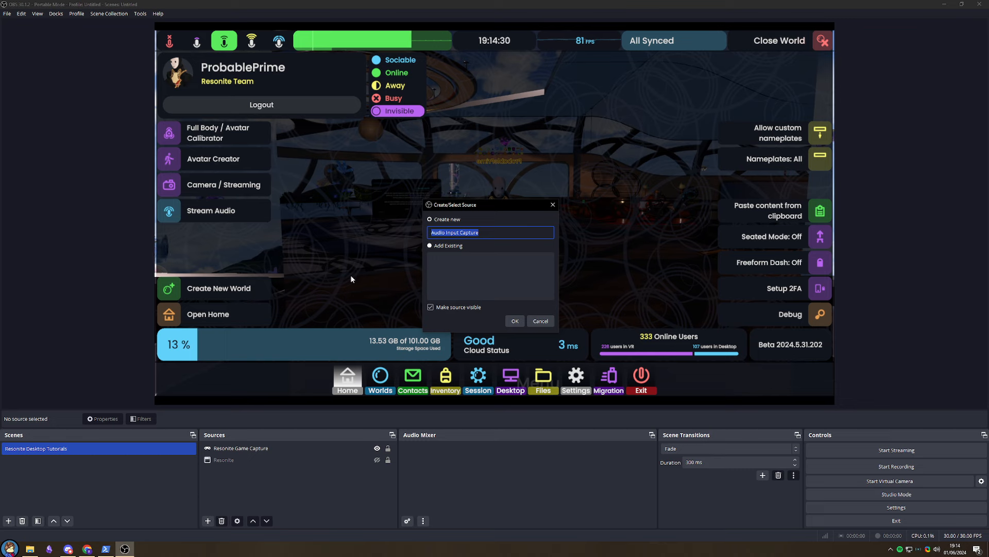
text(Desktop)
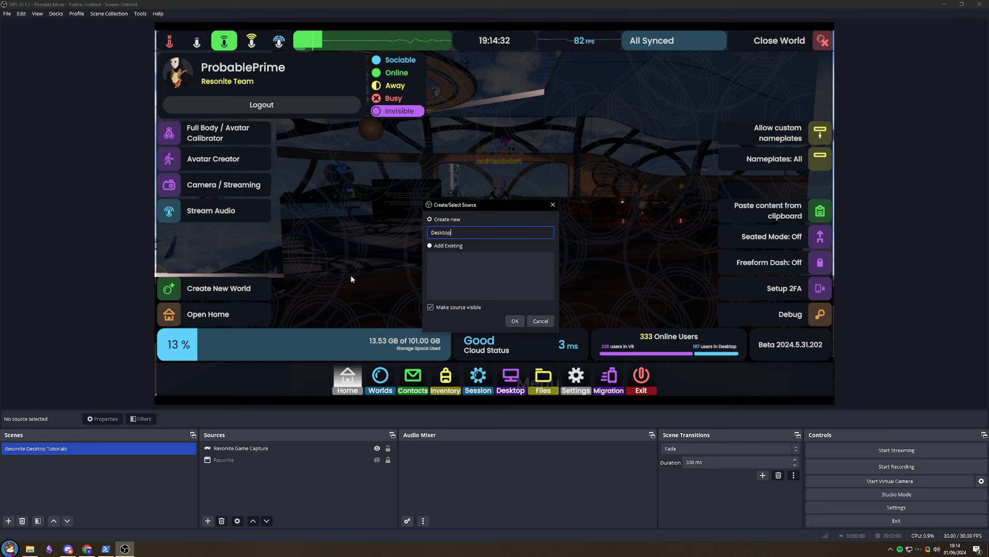
text( Microphone)
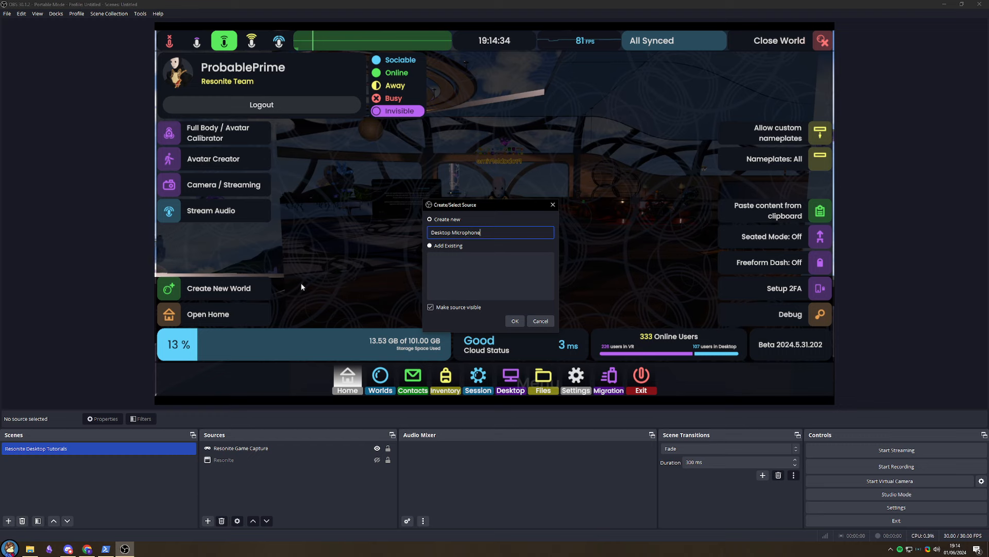
key(Return)
- Set the Desktop Microphone device to Chat Mic (2- TC-HELICON GoXLR Mini) and leave the source enabled
click(402, 176)
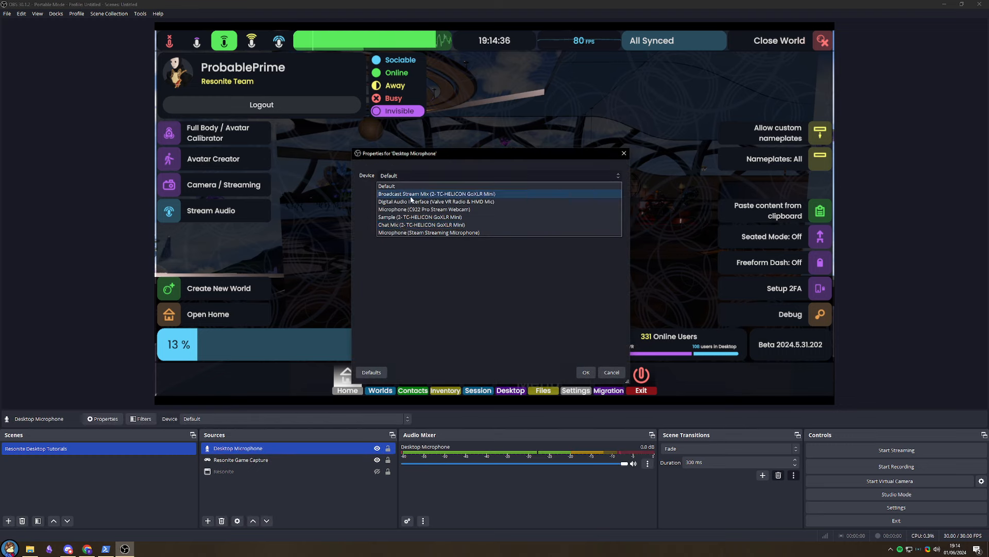
click(403, 225)
click(586, 372)
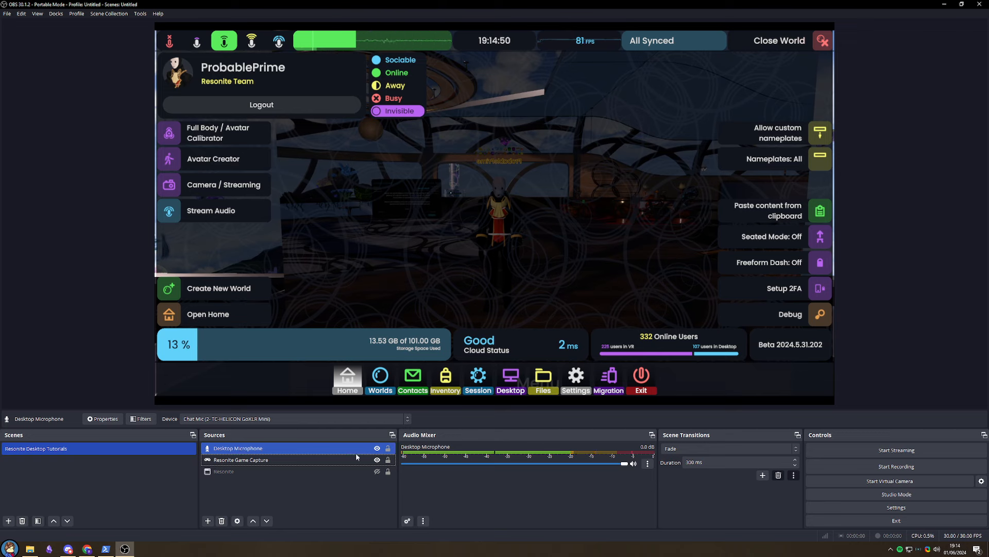
click(377, 448)
click(377, 449)
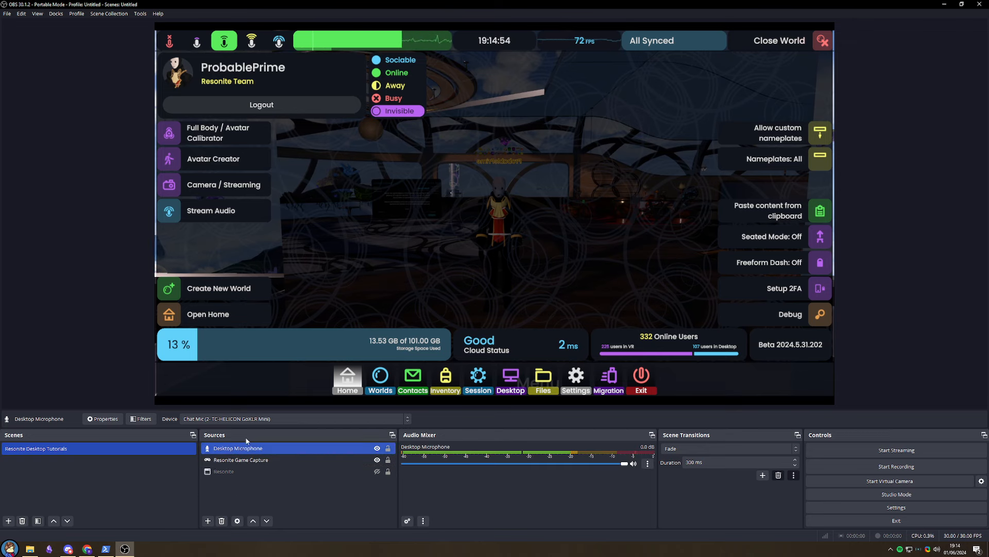
- Add an Audio Output Capture source named "Desktop Audio" that uses the Default device
click(208, 525)
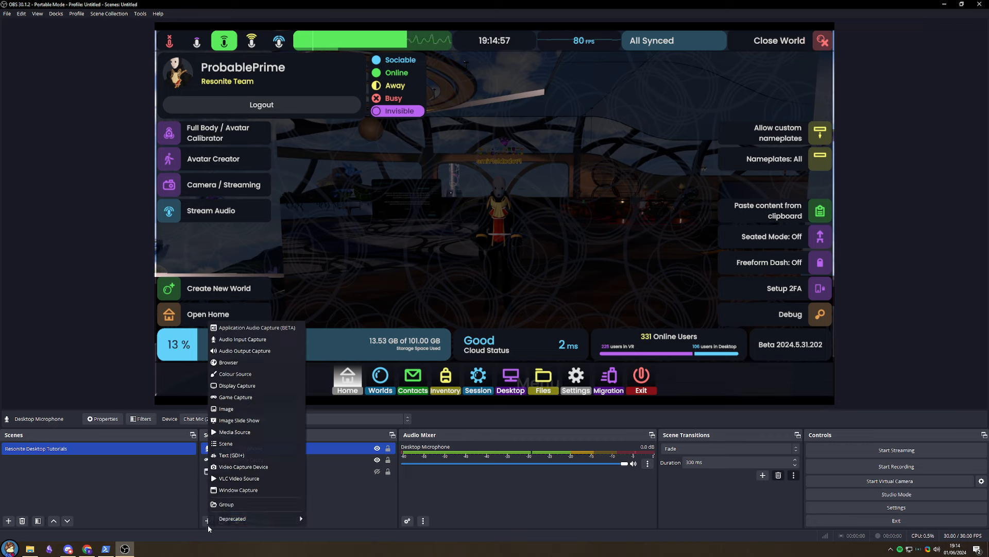
click(240, 351)
text(D)
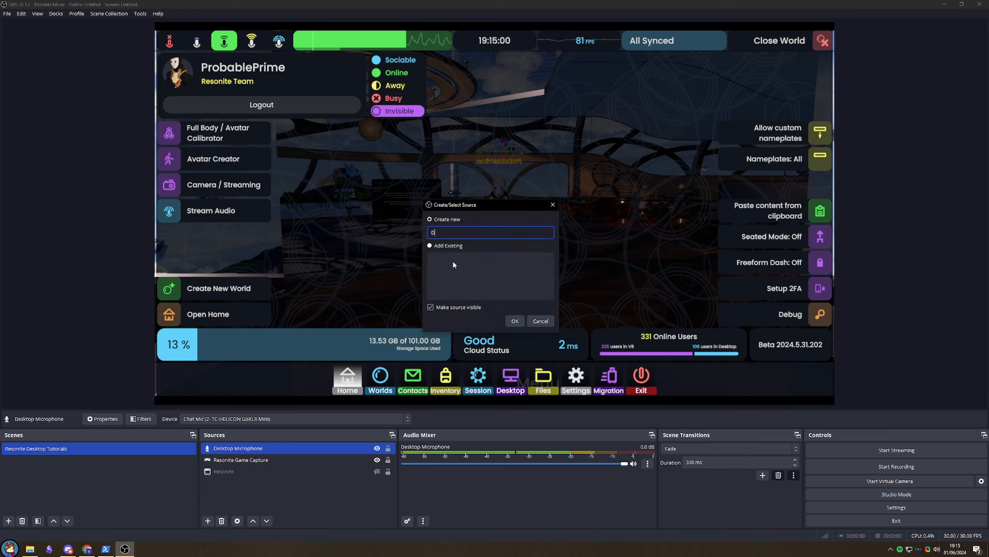
text(esktop Audio)
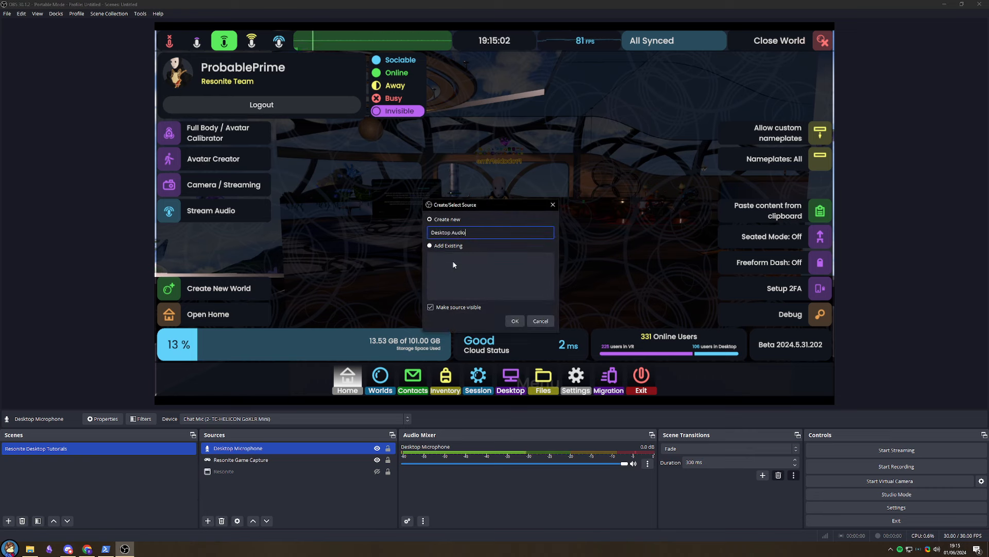
key(Return)
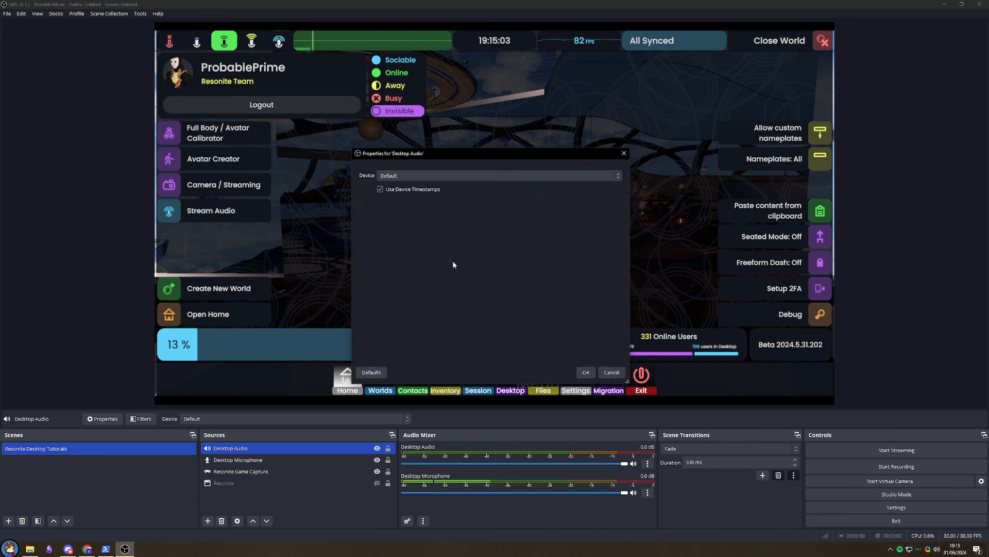
click(400, 177)
click(397, 178)
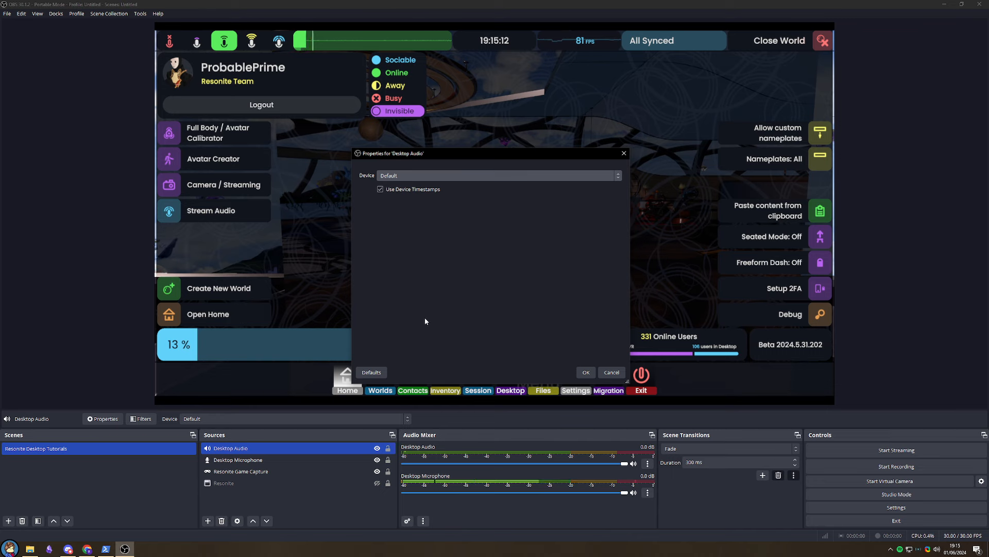
click(586, 372)
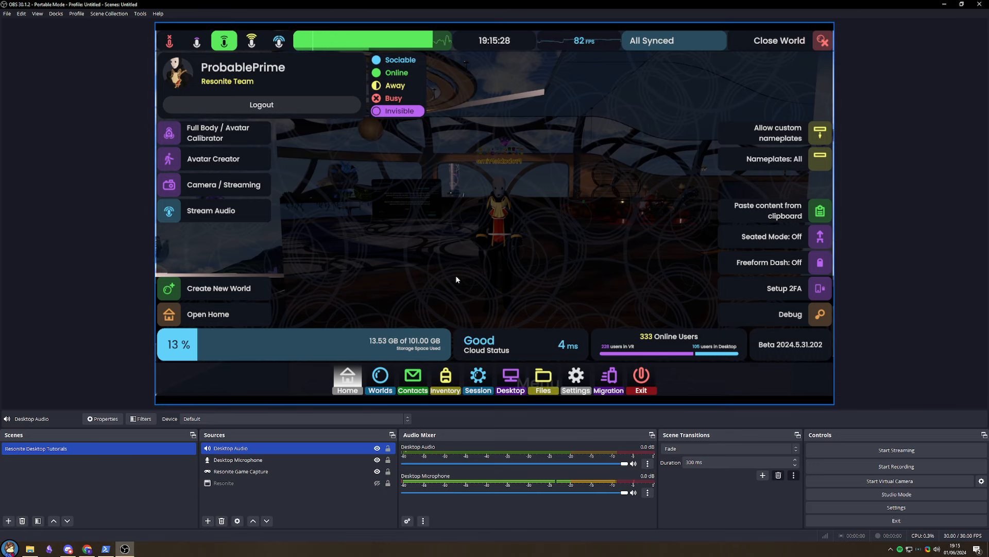
- Make a short test recording of the scene by starting and then stopping recording
click(912, 469)
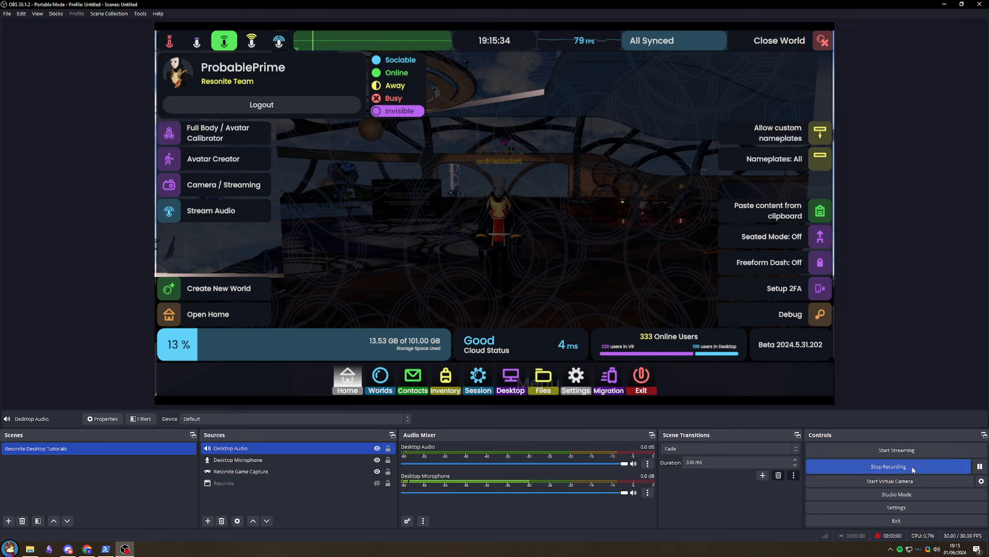
click(913, 469)
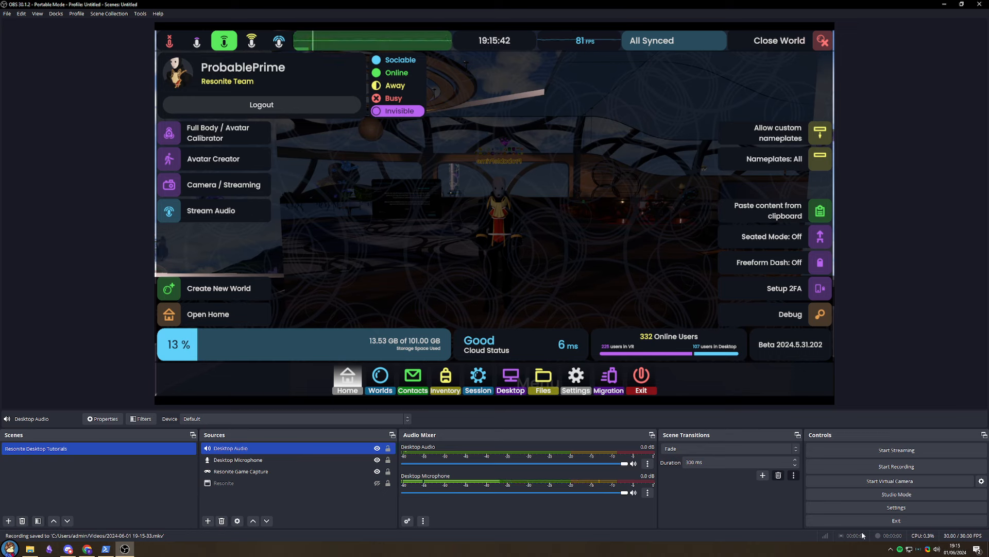
- Review the video, stream and output settings, and choose Matroska Video (.mkv) as the recording format
click(854, 506)
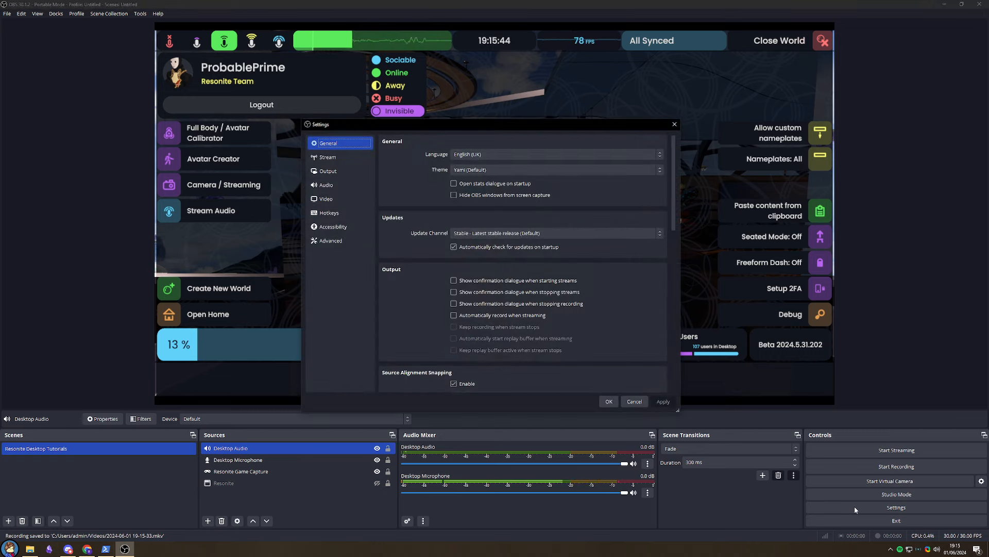
click(325, 184)
click(326, 199)
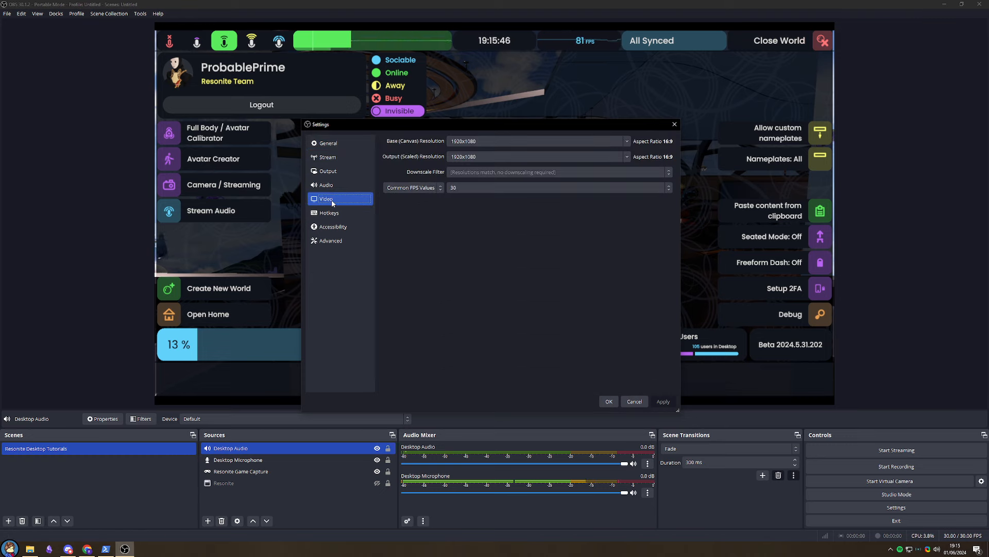
click(328, 157)
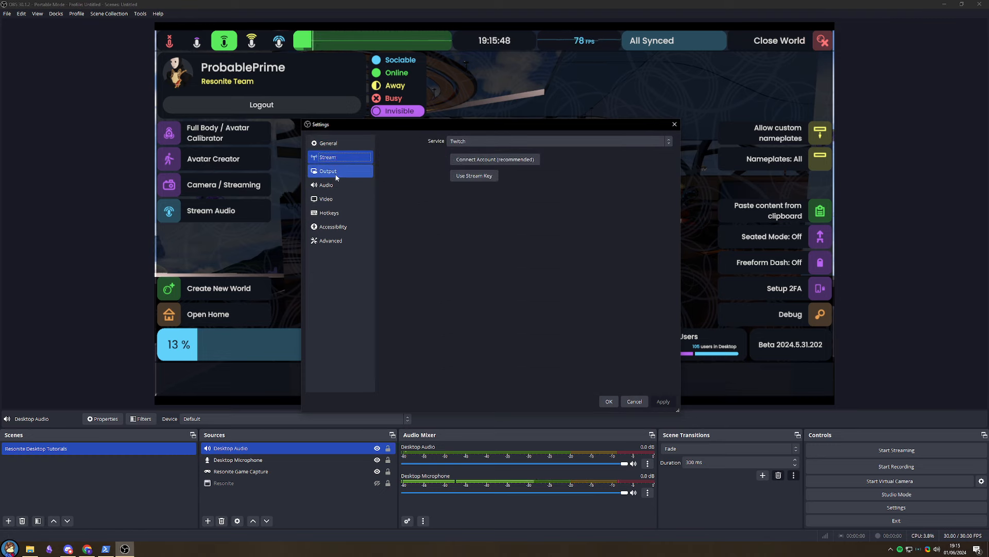
click(328, 170)
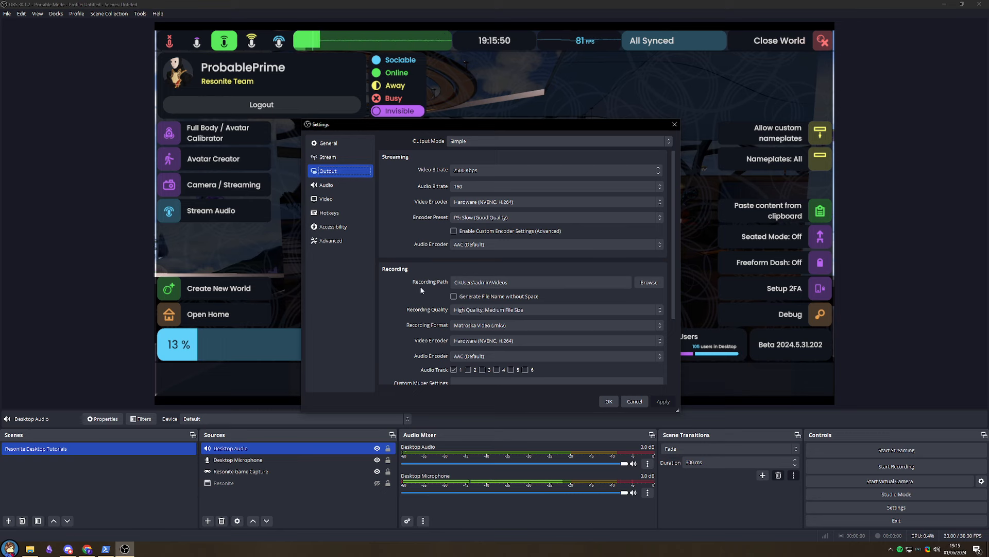
scroll(408, 285, down, 2)
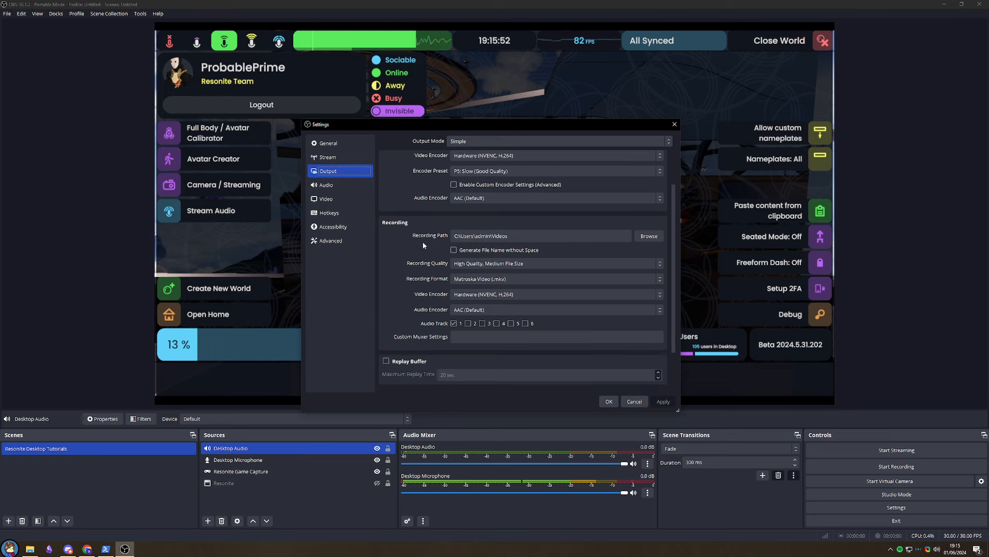
click(505, 279)
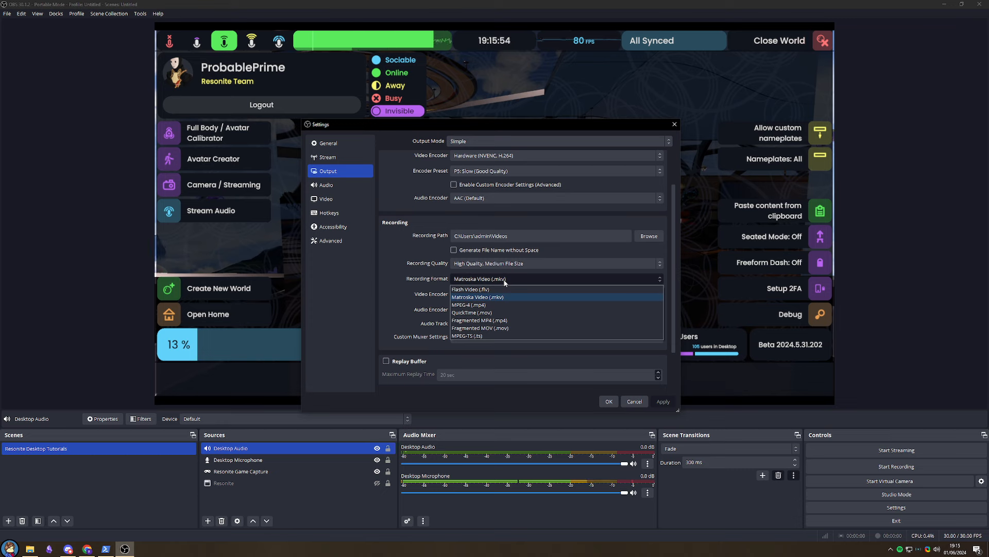
click(478, 298)
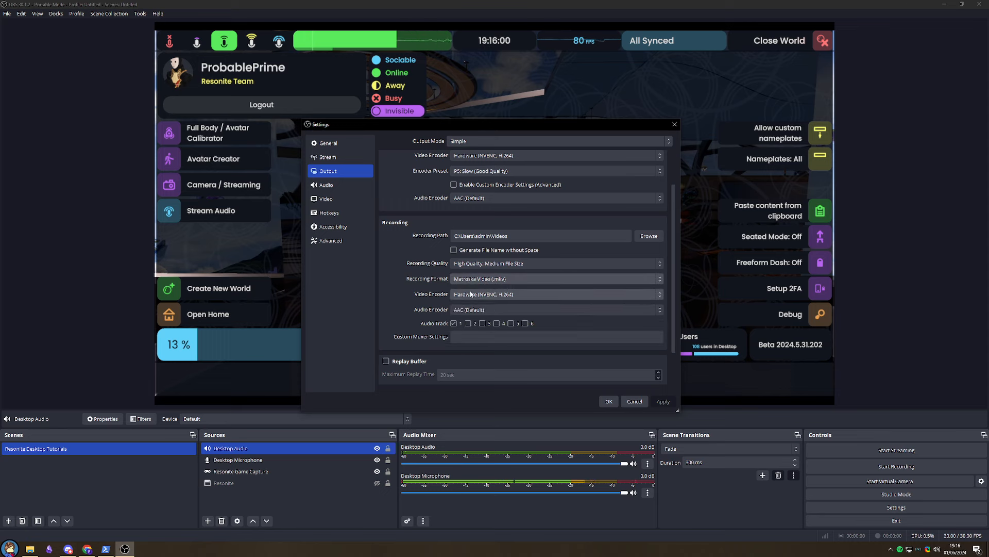
click(609, 401)
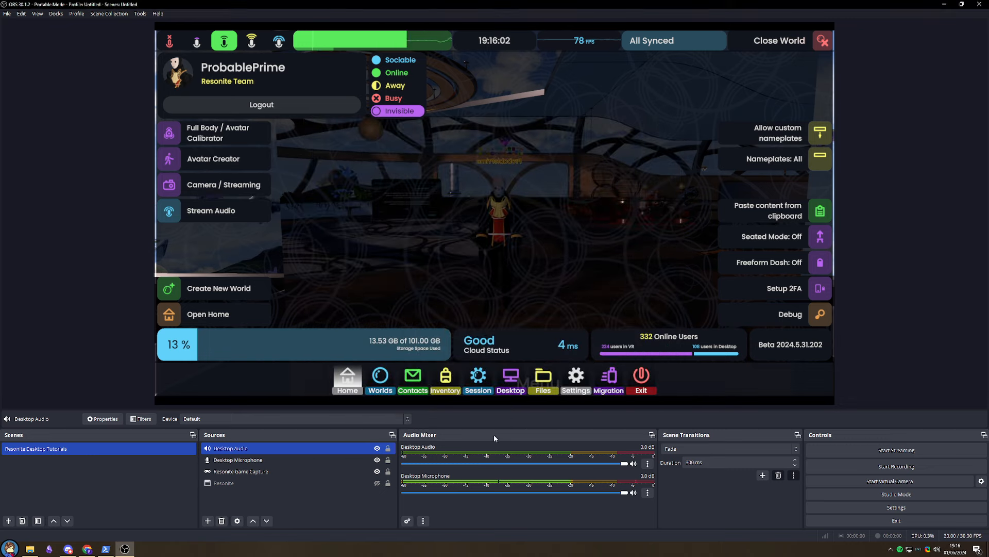
- Add a new scene named "Resonite VR Tutorials"
ctrl+click(320, 460)
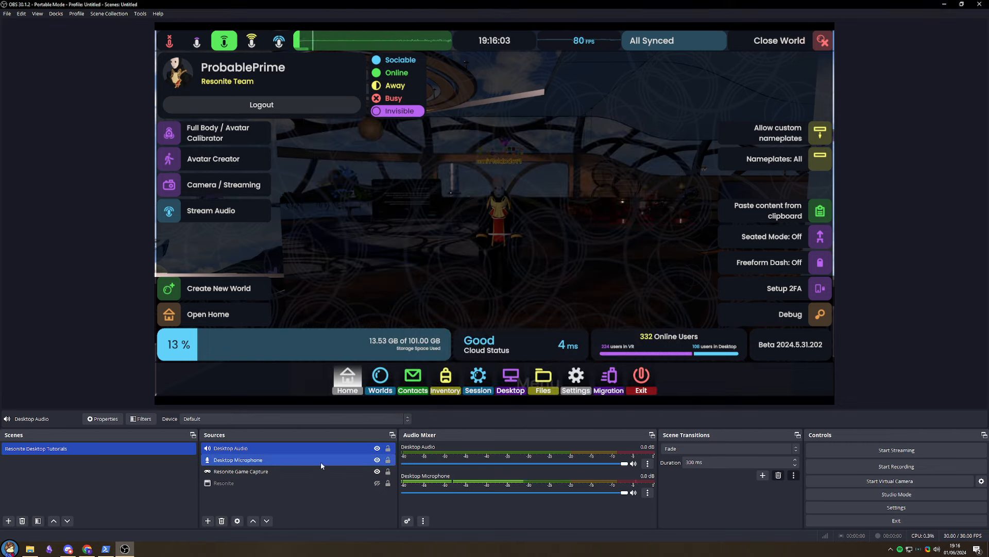
ctrl+click(277, 463)
click(8, 520)
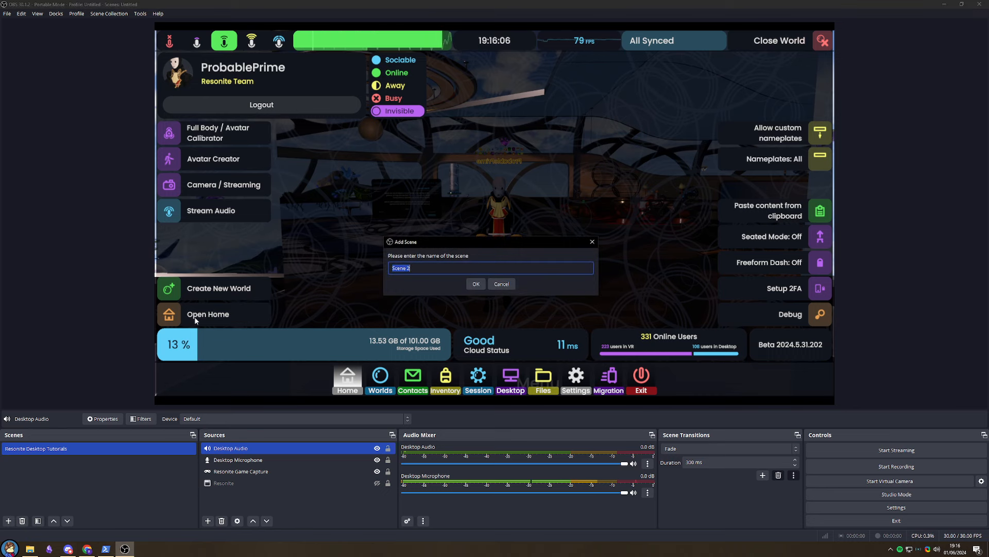
text(R)
text(espm)
key(BackSpace)
key(BackSpace)
text(onite VR )
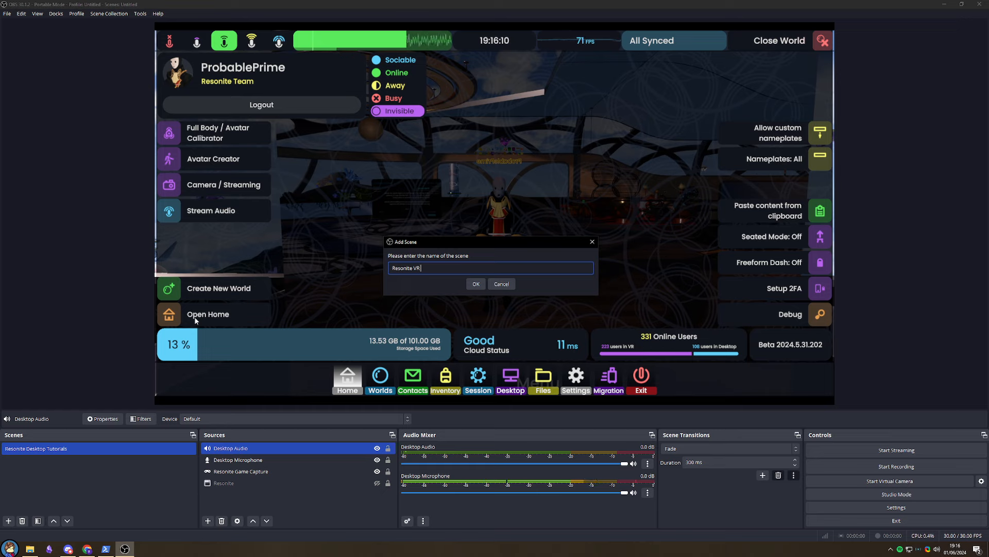
text(Tutorials)
key(Return)
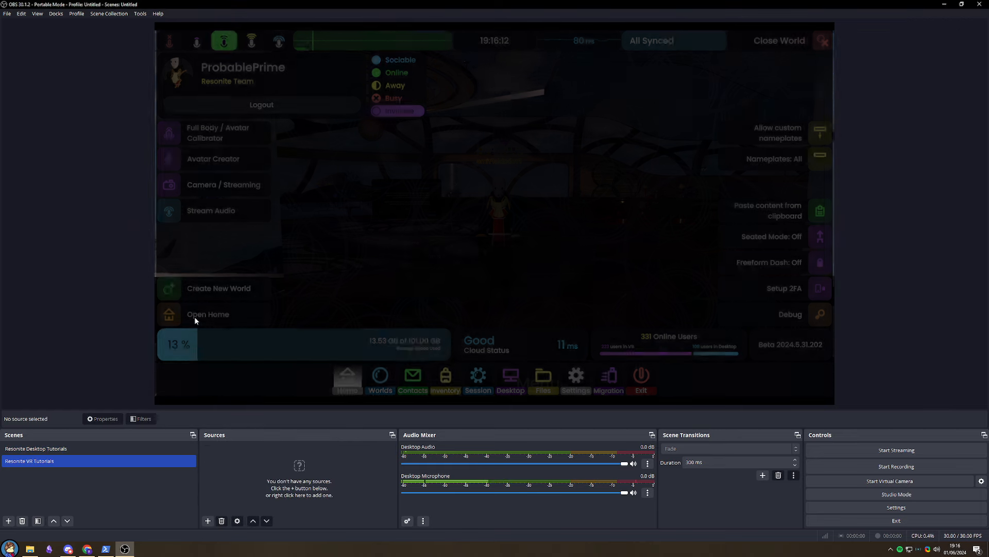
- Add the existing Resonite Game Capture source to the Resonite VR Tutorials scene and fit it to the screen
click(208, 520)
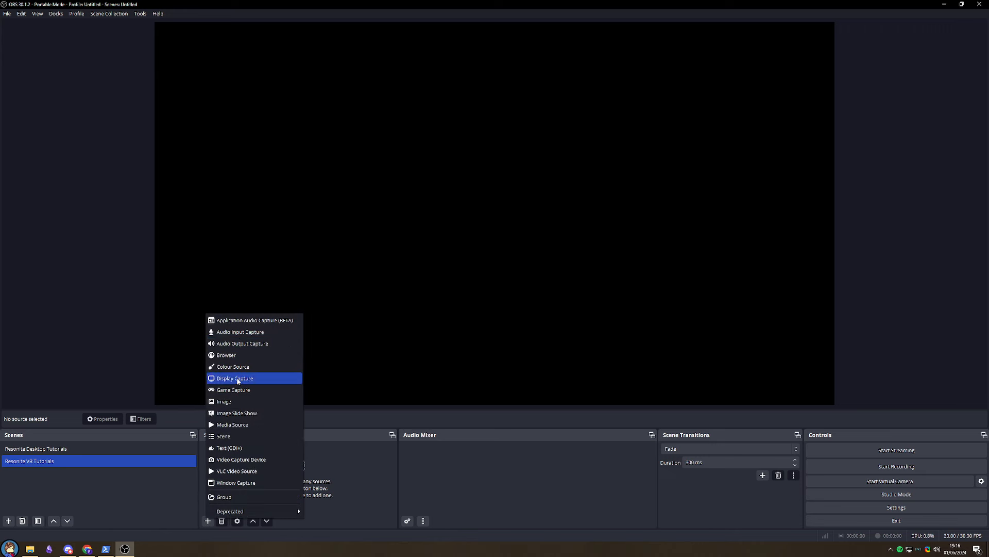
click(235, 390)
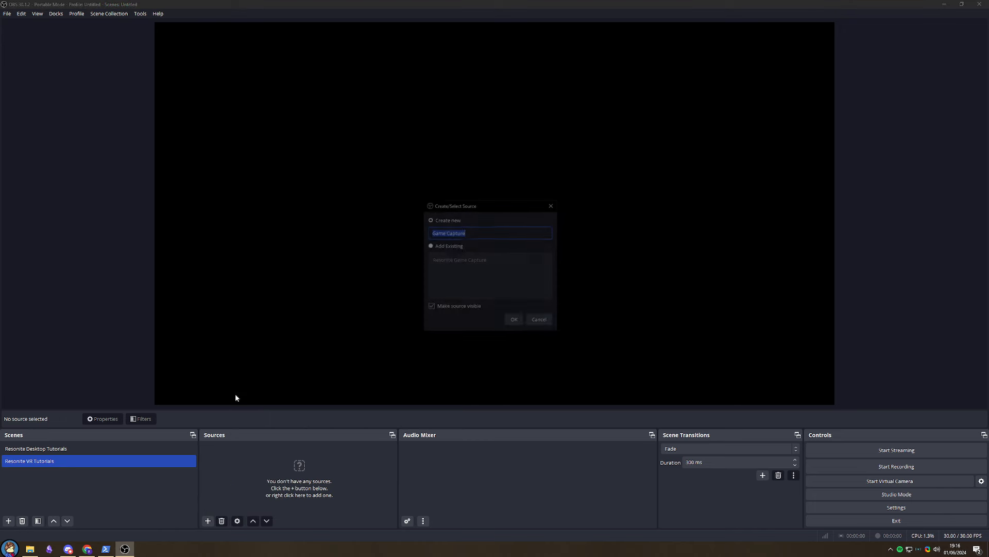
click(455, 259)
click(513, 321)
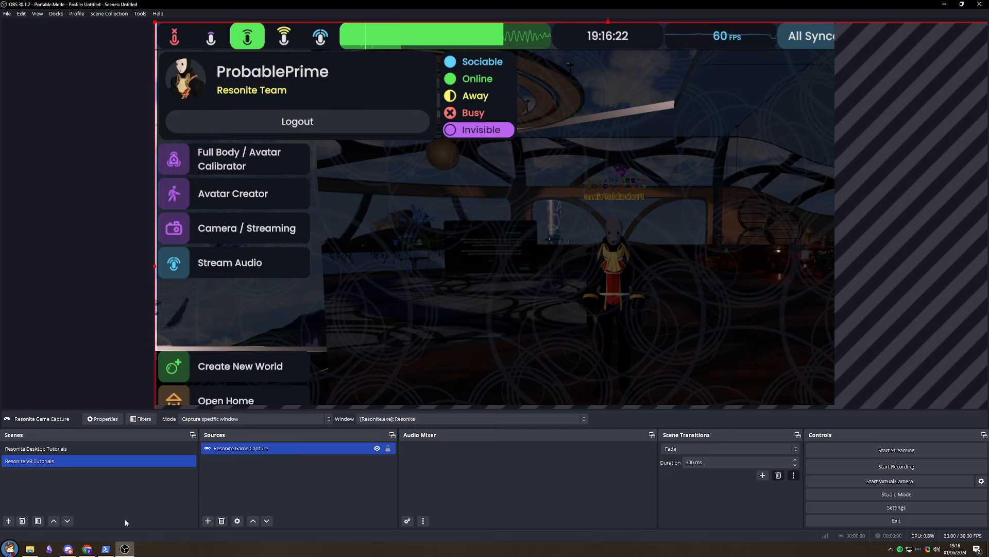
right_click(243, 449)
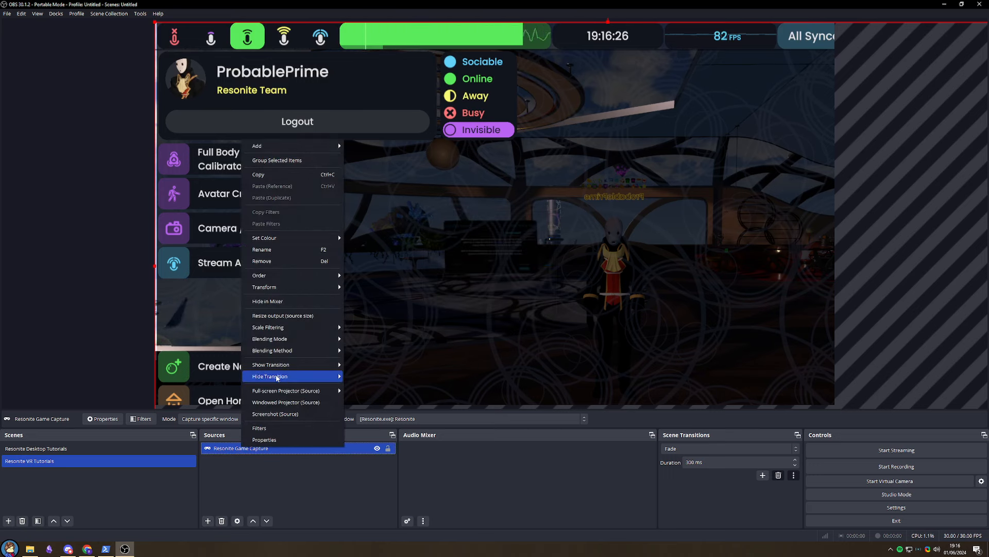
mouse_move(274, 287)
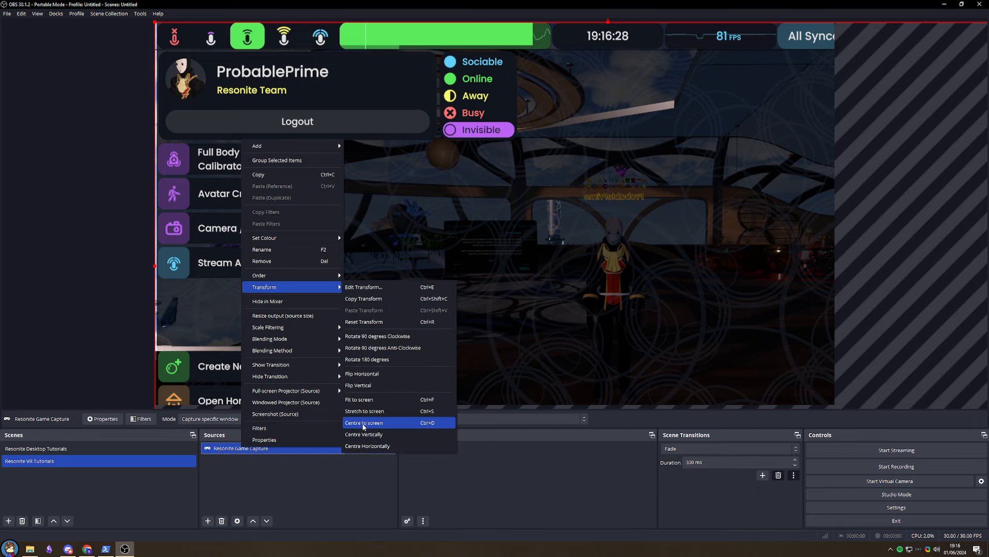
click(364, 399)
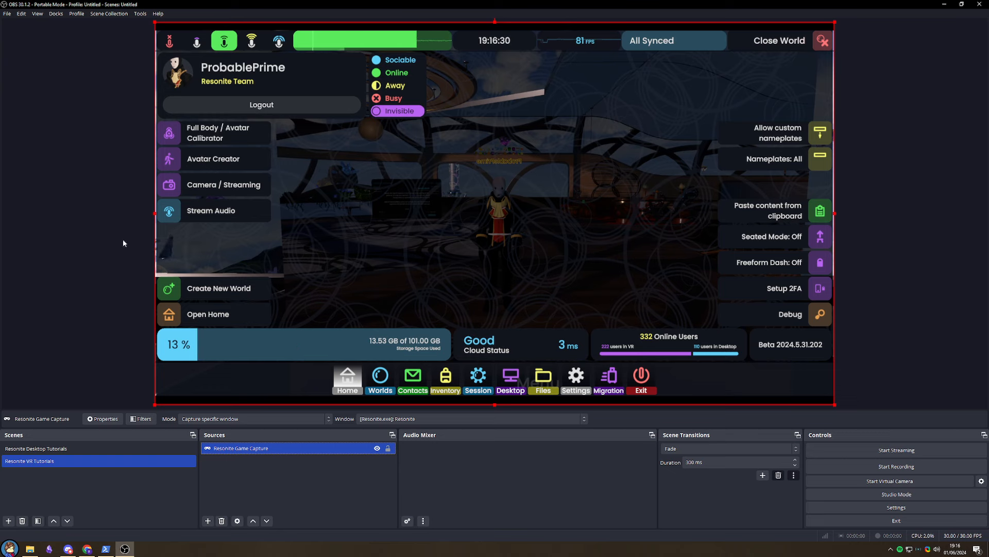
- Add an Audio Input Capture source named "VR Microphone" that uses the Digital Audio Interface (Valve VR Radio & HMD Mic) device
click(208, 520)
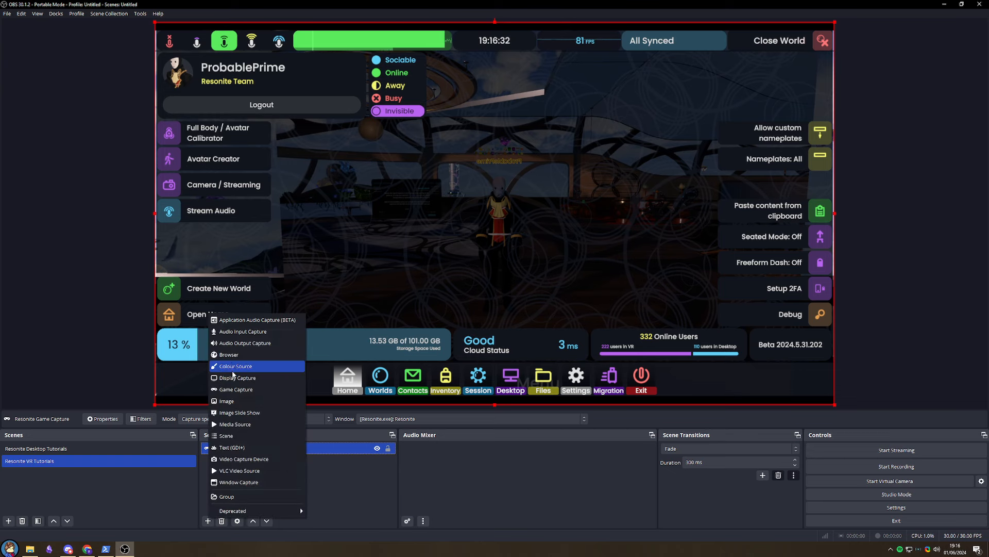
click(238, 330)
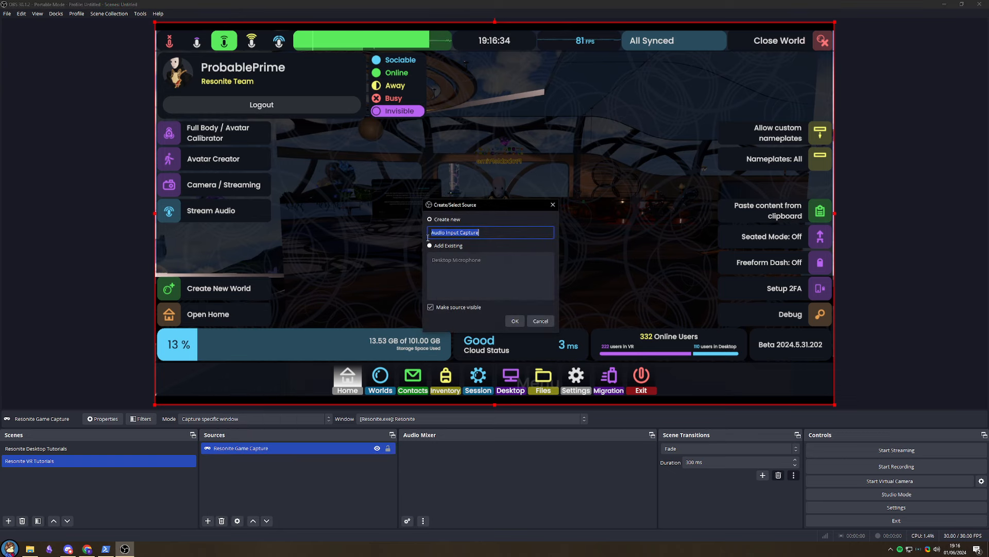
text(VR)
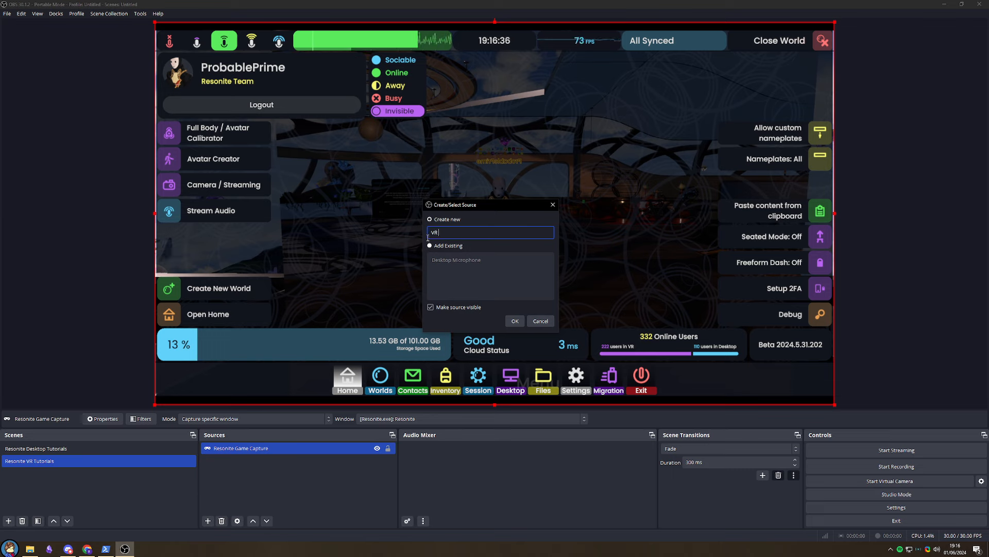
text( Microphone)
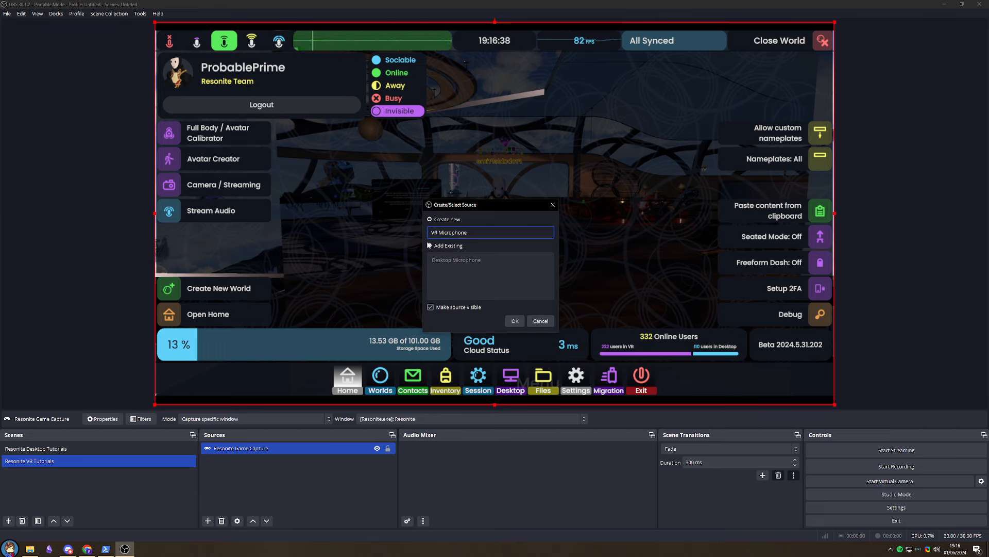
click(515, 321)
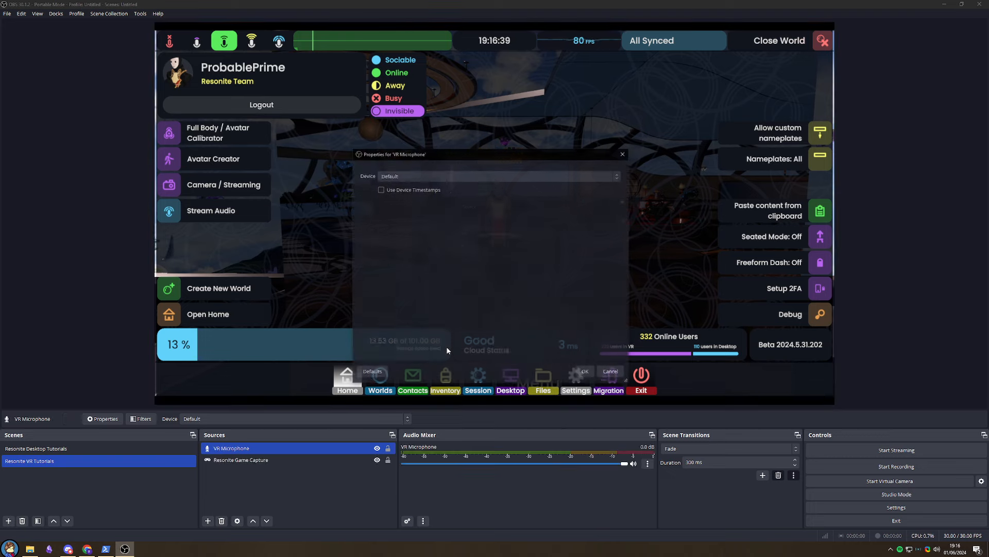
click(408, 177)
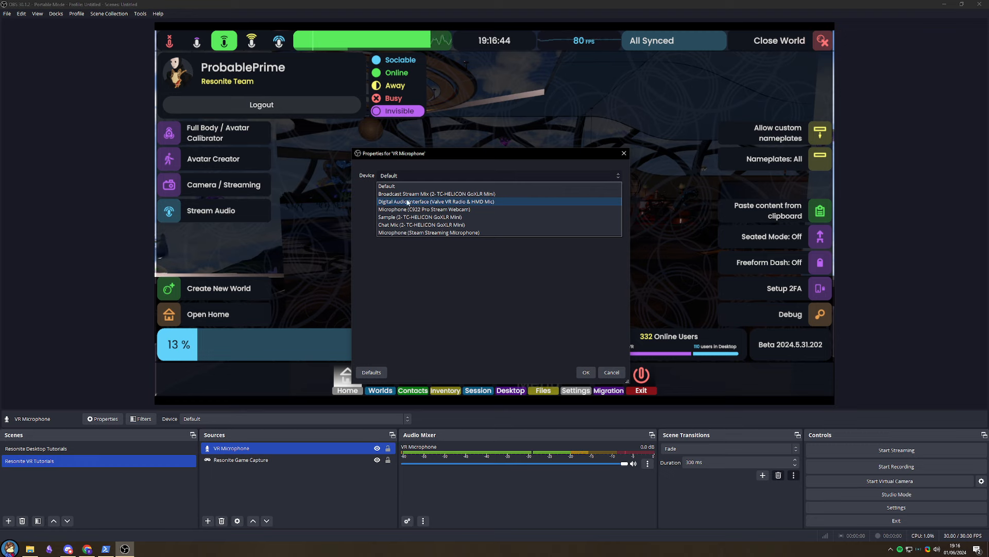
click(398, 202)
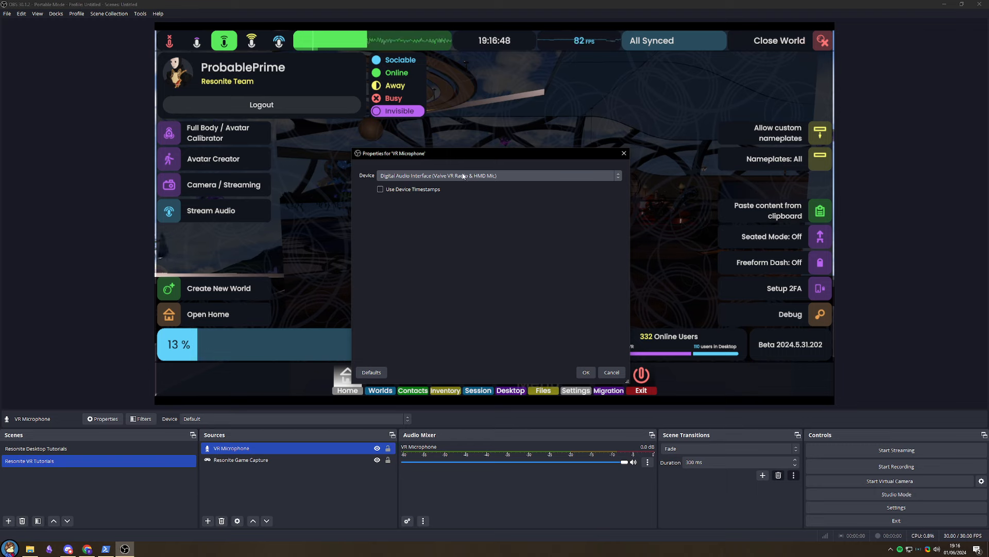
click(583, 373)
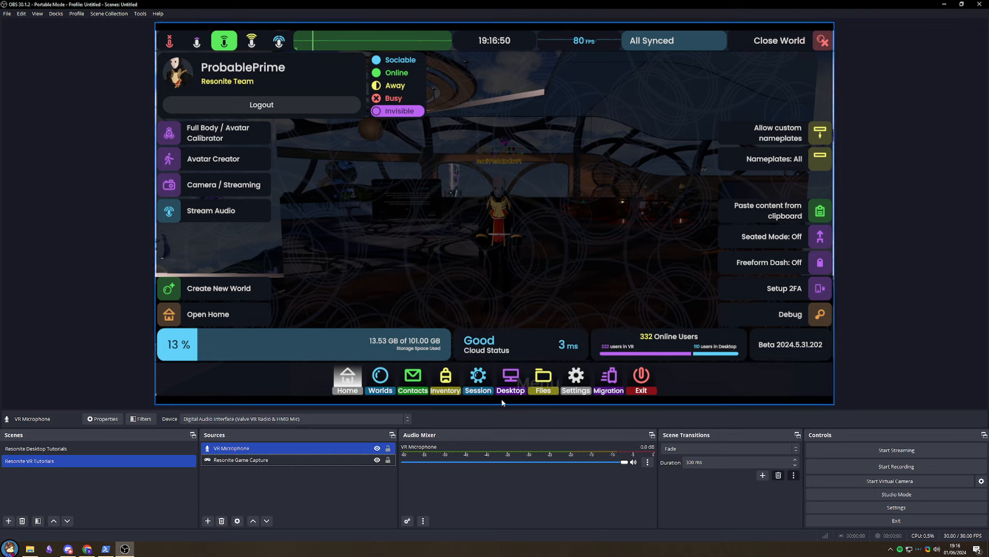
- Add the existing Desktop Audio output capture to the Resonite VR Tutorials scene
click(216, 487)
click(208, 521)
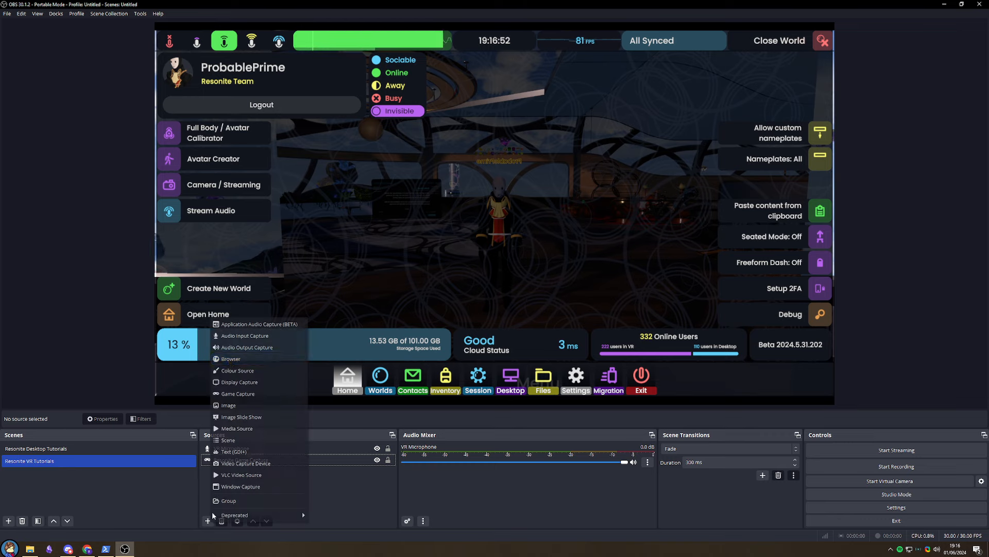
click(255, 348)
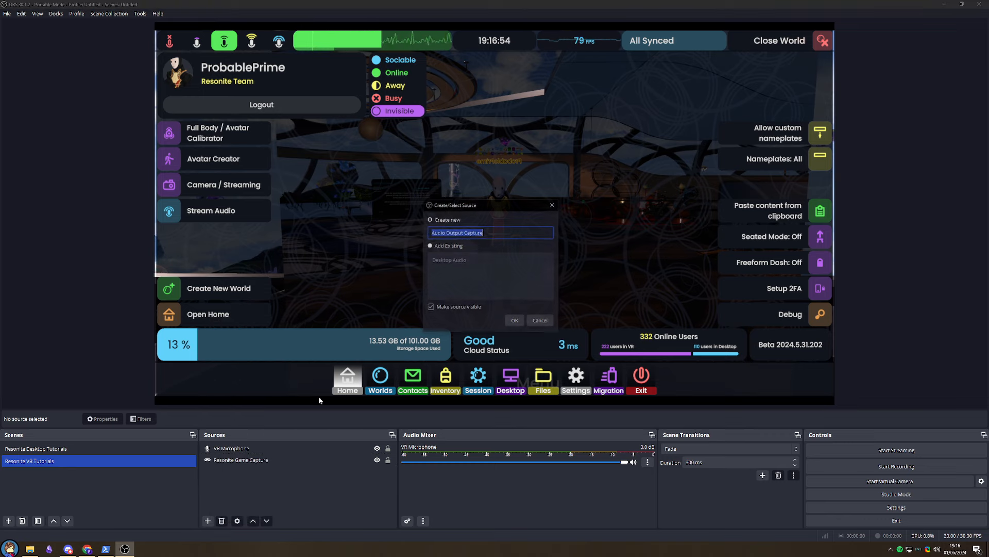
click(449, 248)
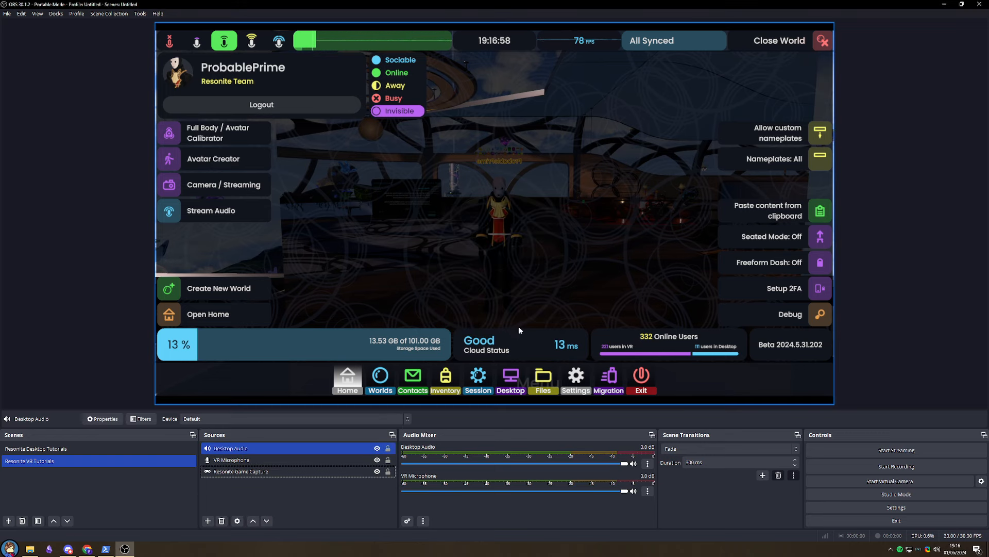
click(514, 321)
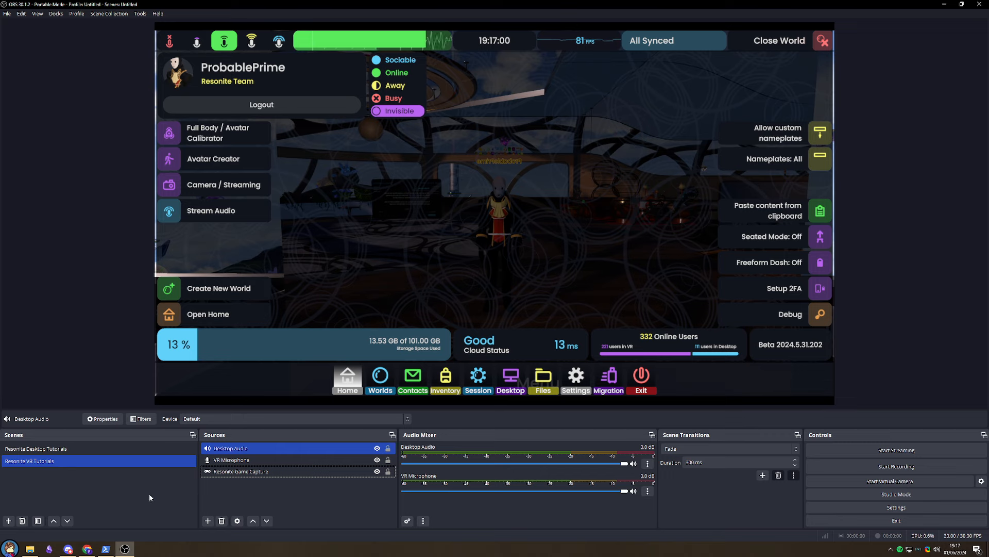
- Switch to the Resonite Desktop Tutorials scene and back to Resonite VR Tutorials to compare their sources
click(61, 452)
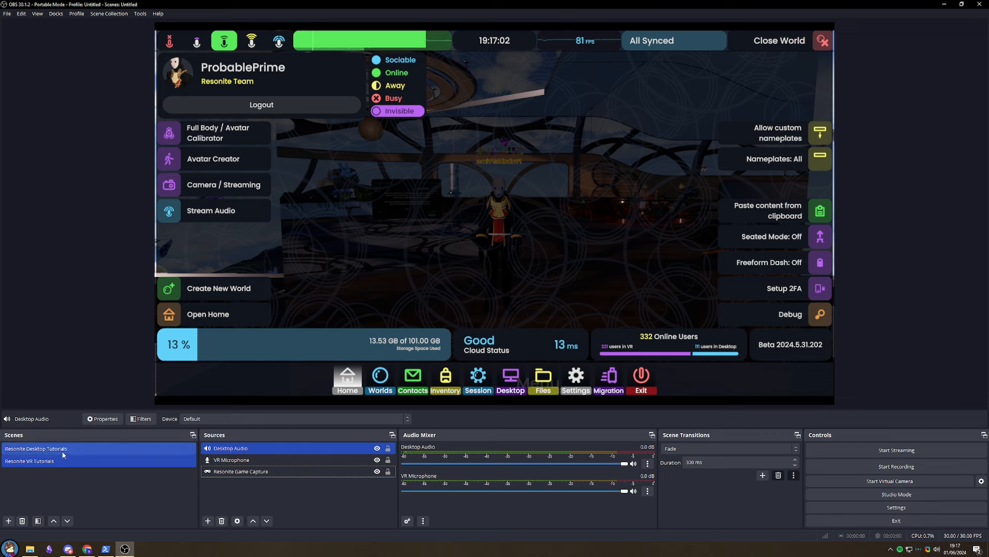
click(56, 461)
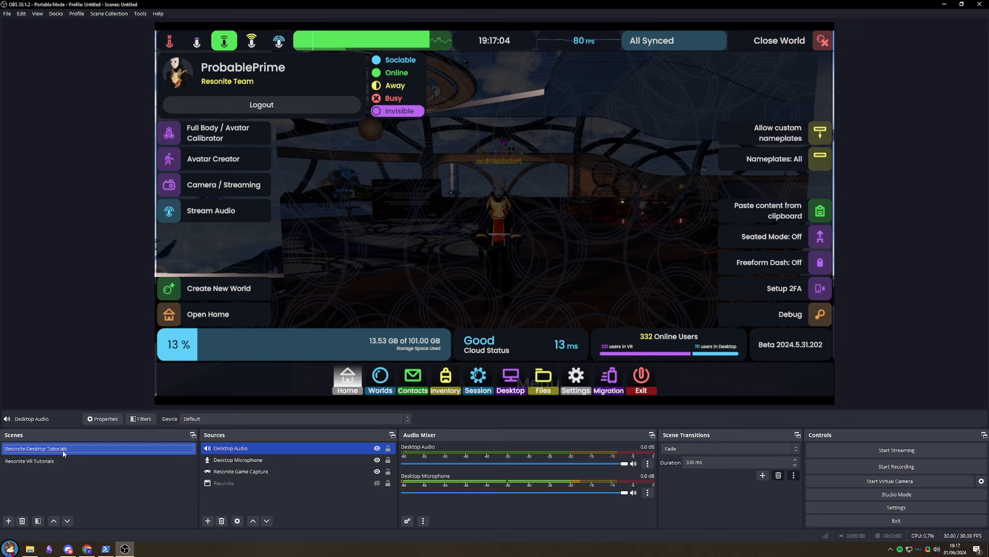
click(57, 461)
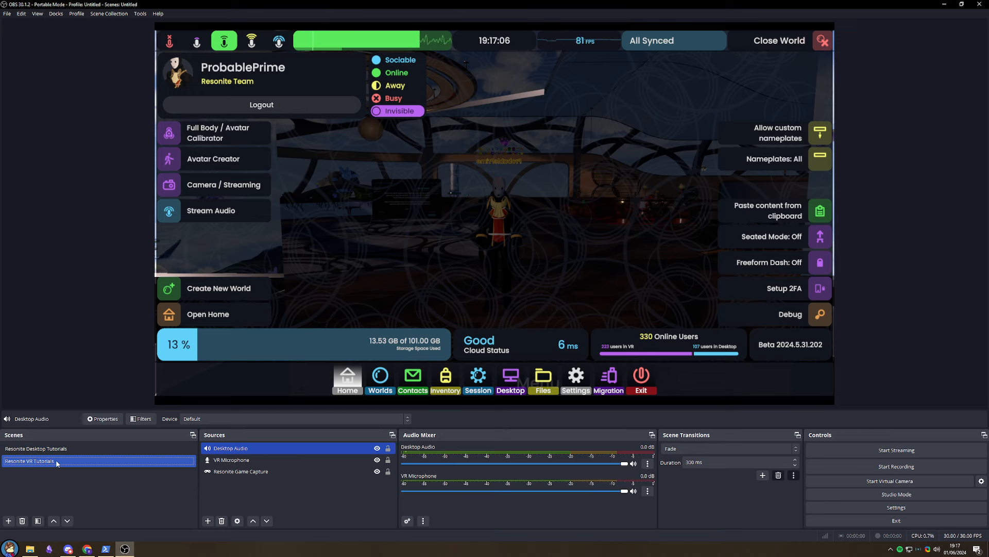